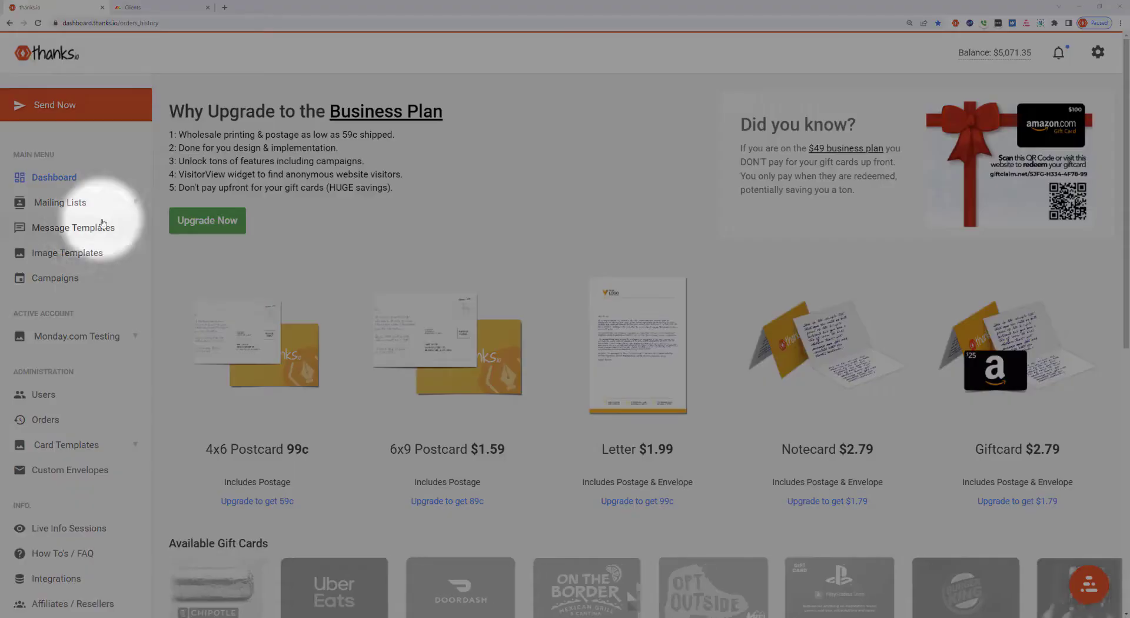
Create a retargeting mailing list named "Thank You Cards" and save it
left_click(61, 203)
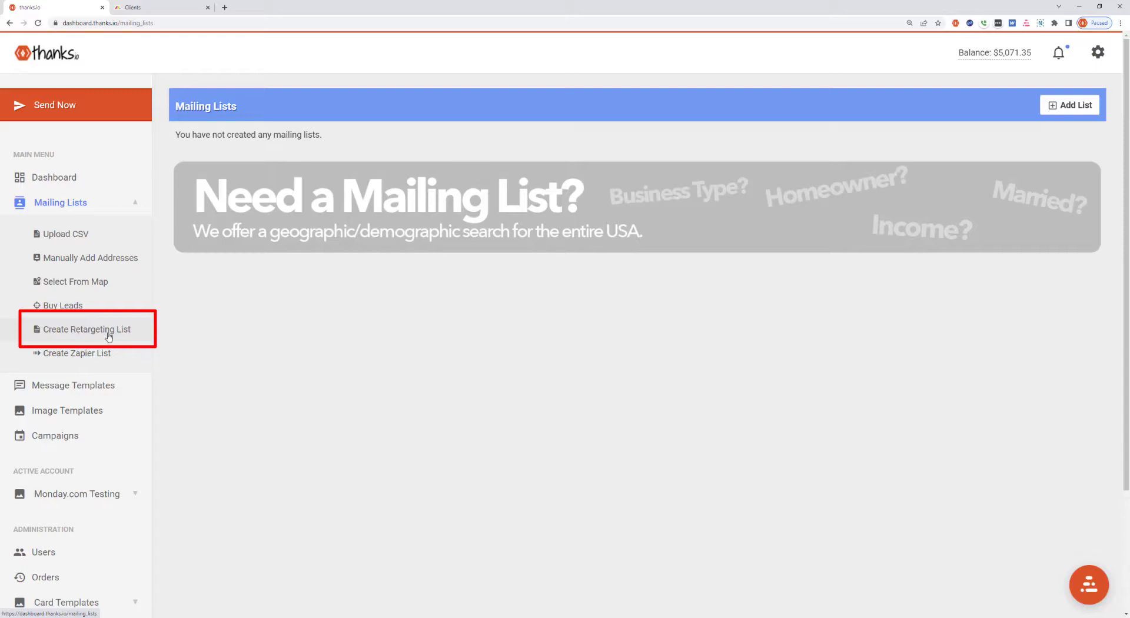
left_click(84, 330)
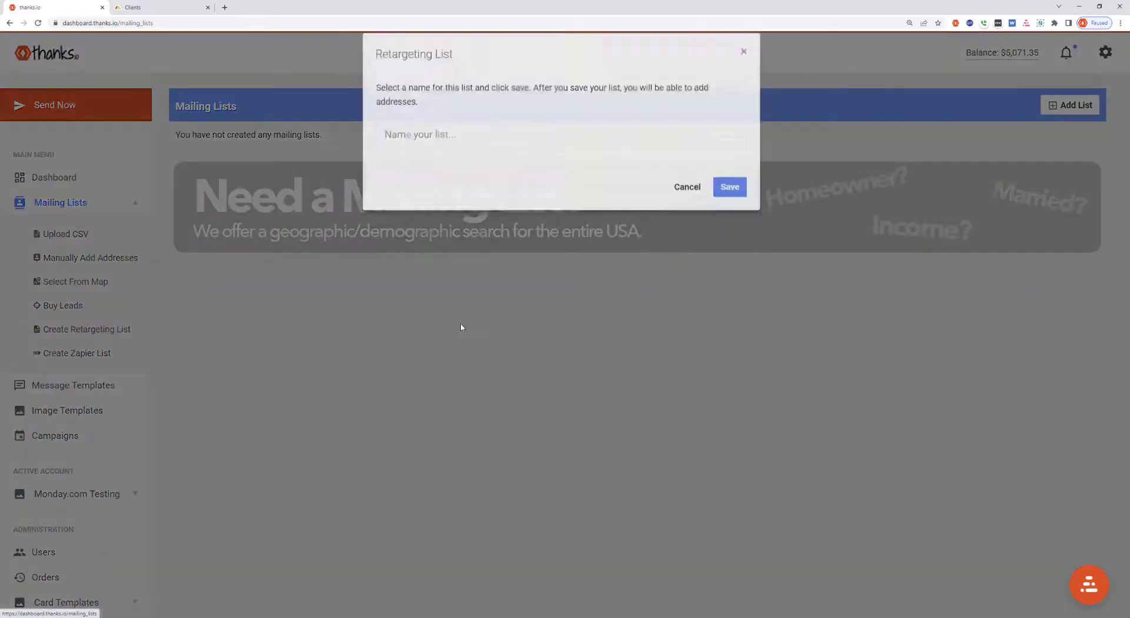
left_click(429, 148)
left_click(531, 198)
left_click(445, 156)
type("Thanks")
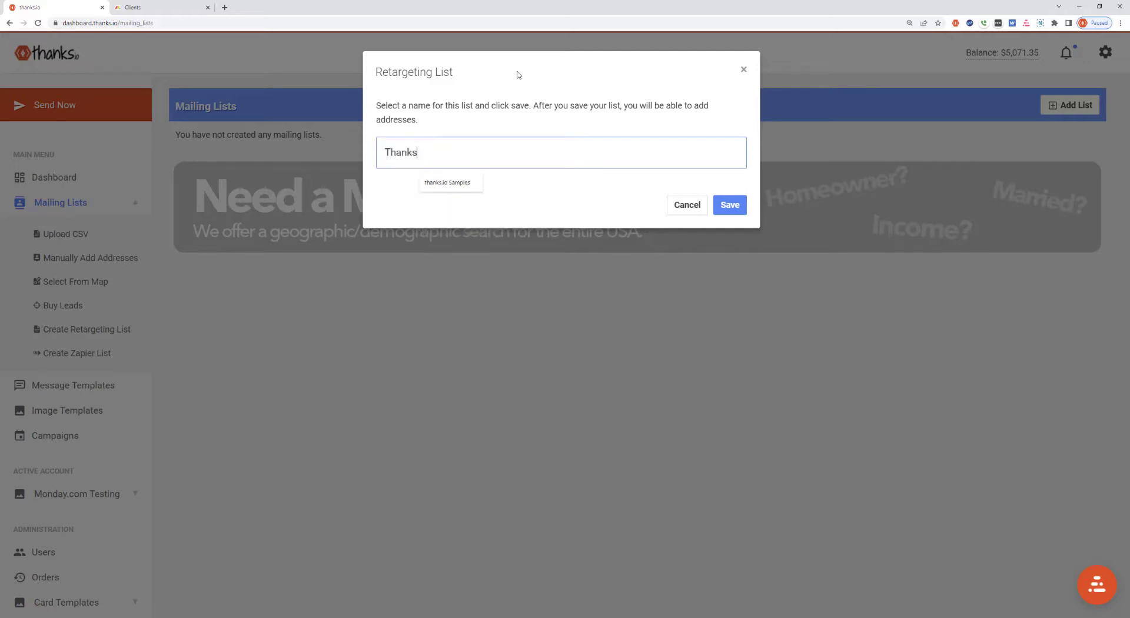
key("BackSpace")
type("You Cards")
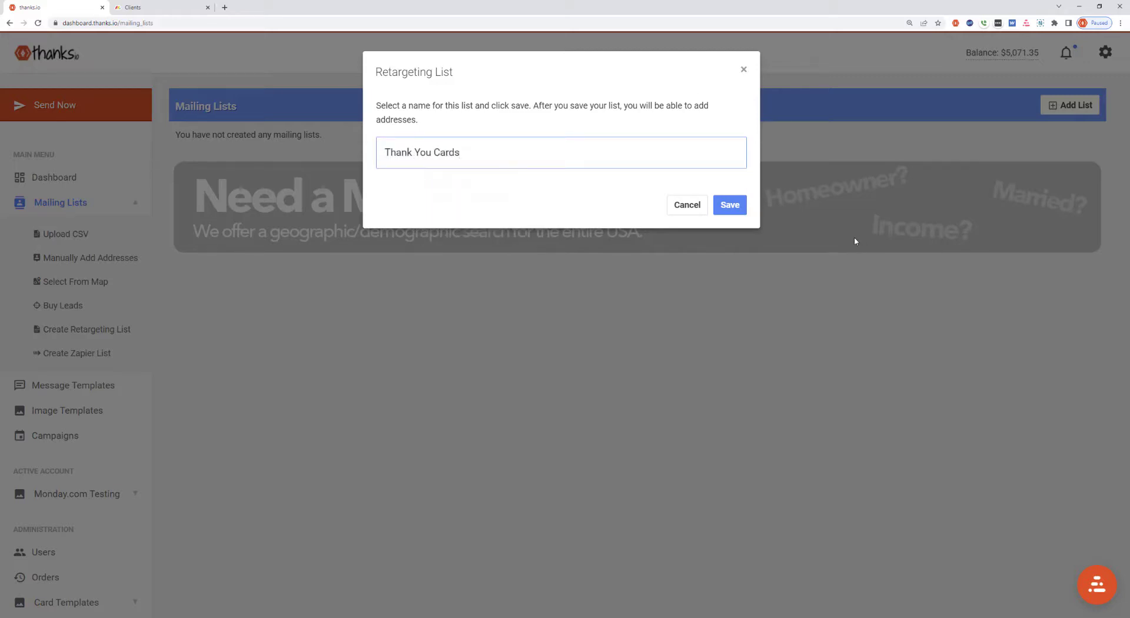
left_click(734, 209)
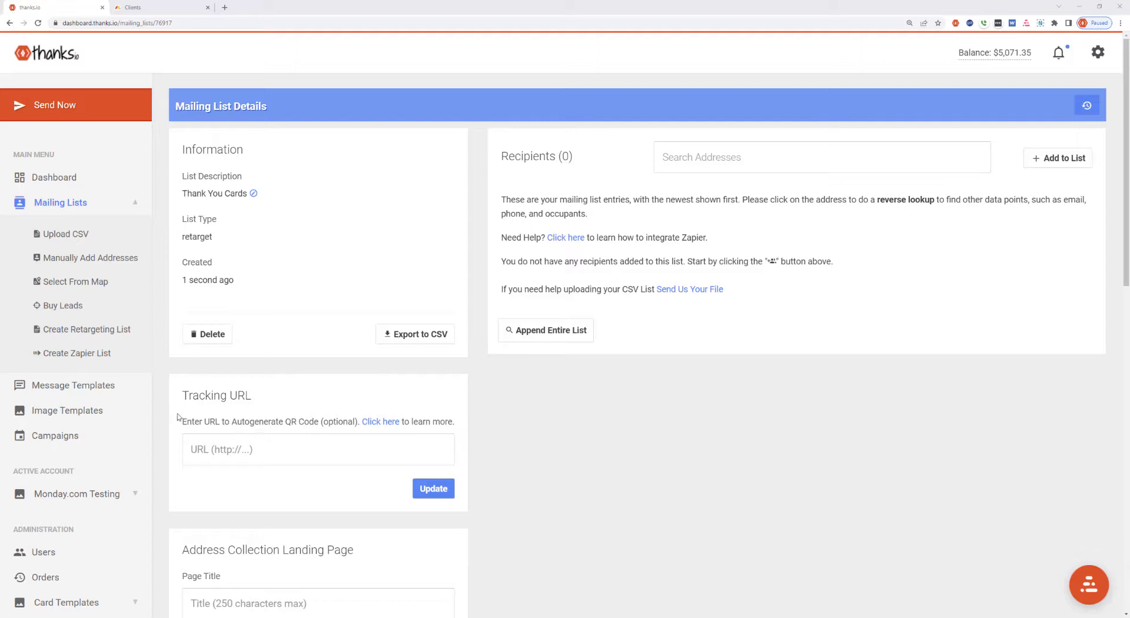
Start a new message template of type Giftcard and name it "Thank You Card"
left_click(59, 388)
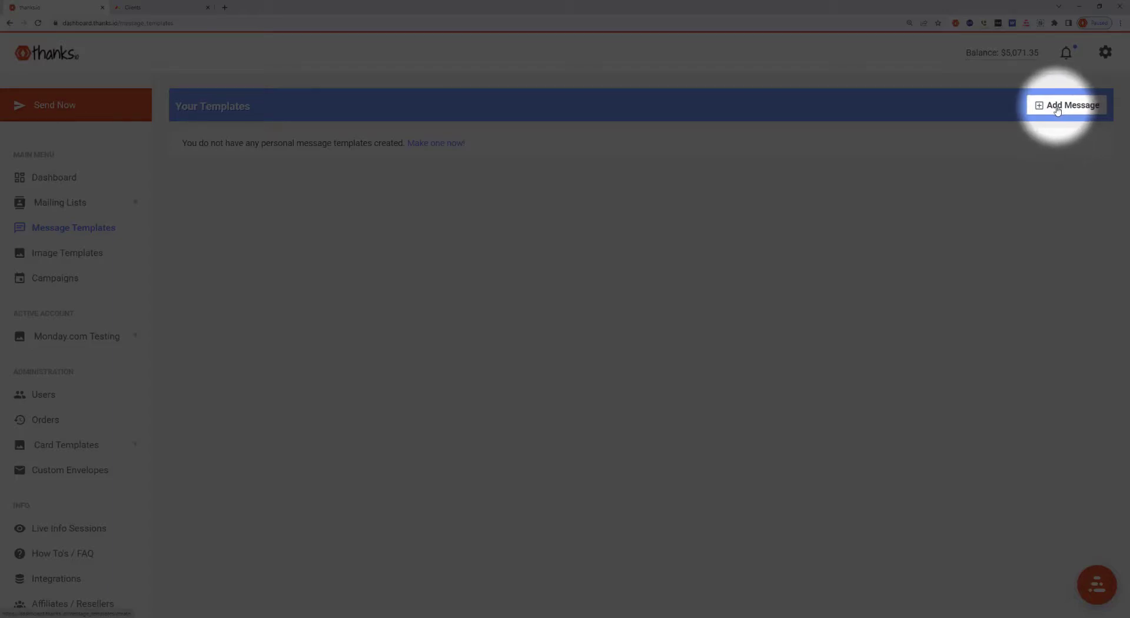
left_click(1056, 106)
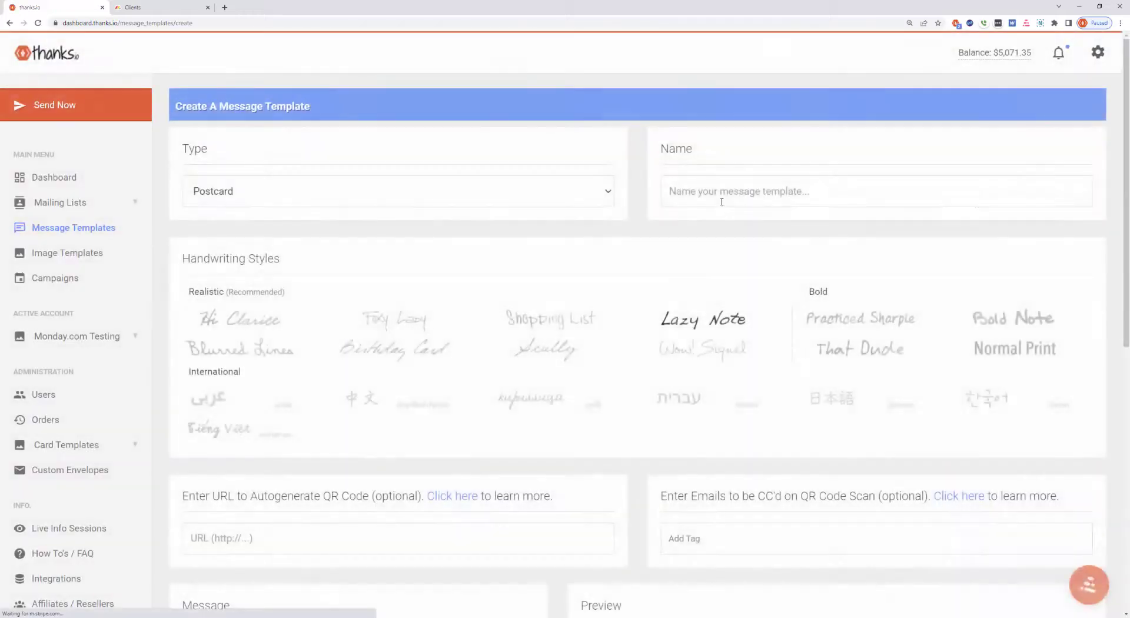
left_click(251, 197)
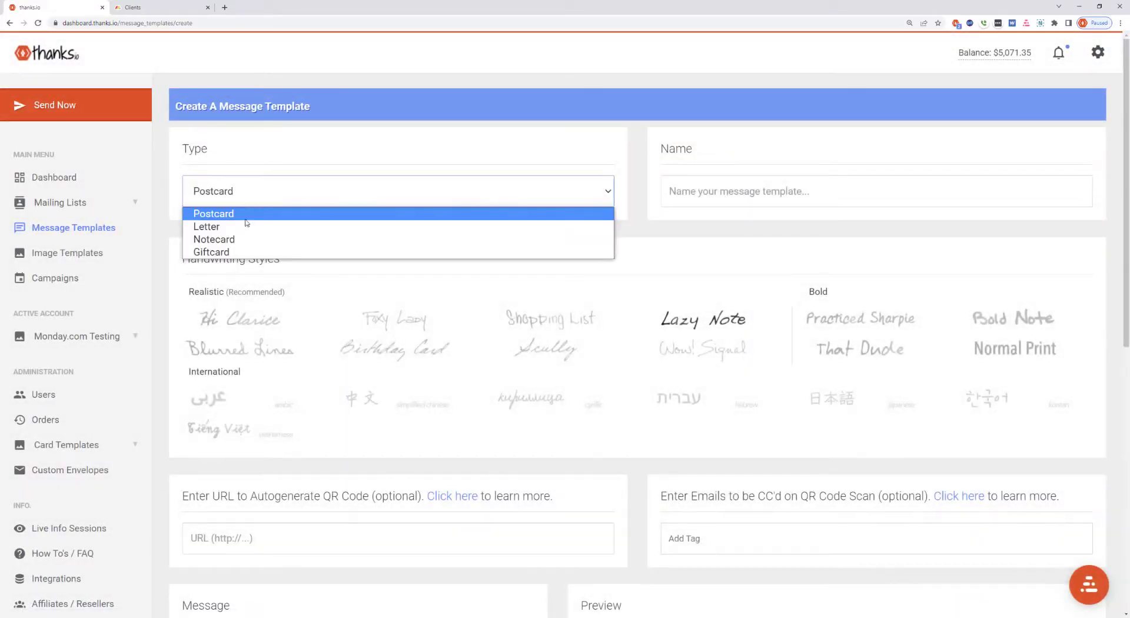
left_click(229, 253)
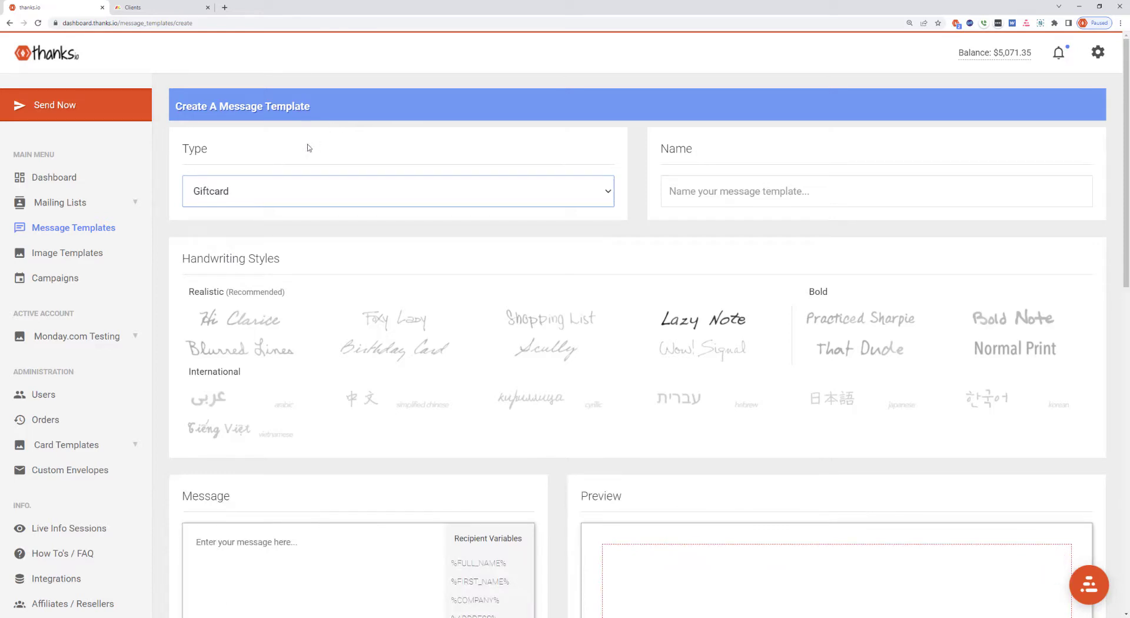
left_click(720, 198)
type("Thank You Card")
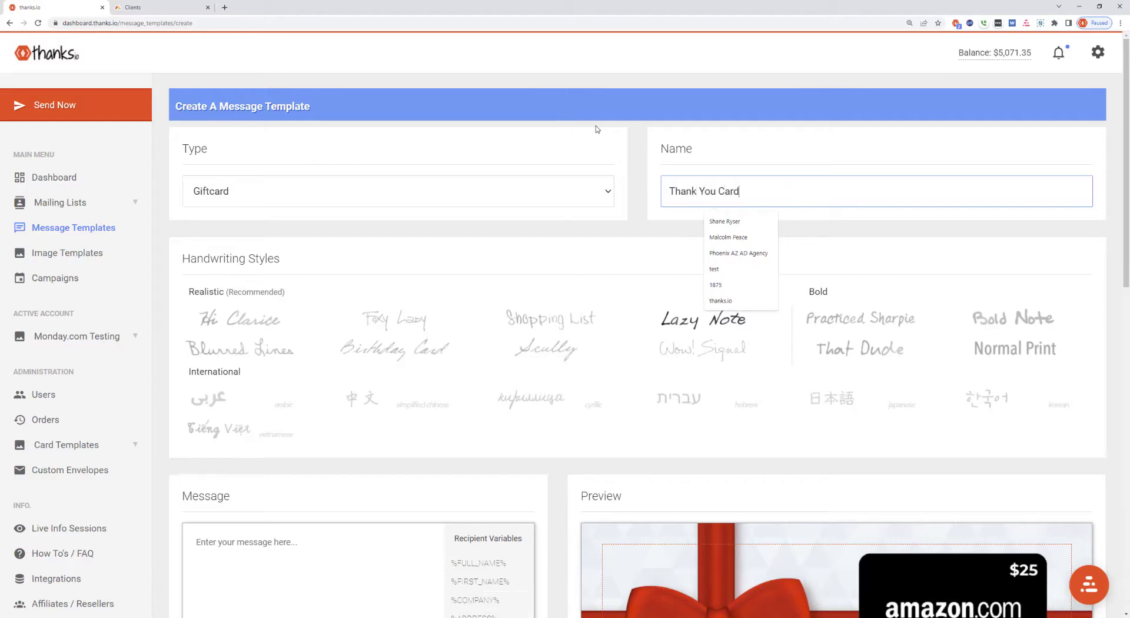
left_click(359, 253)
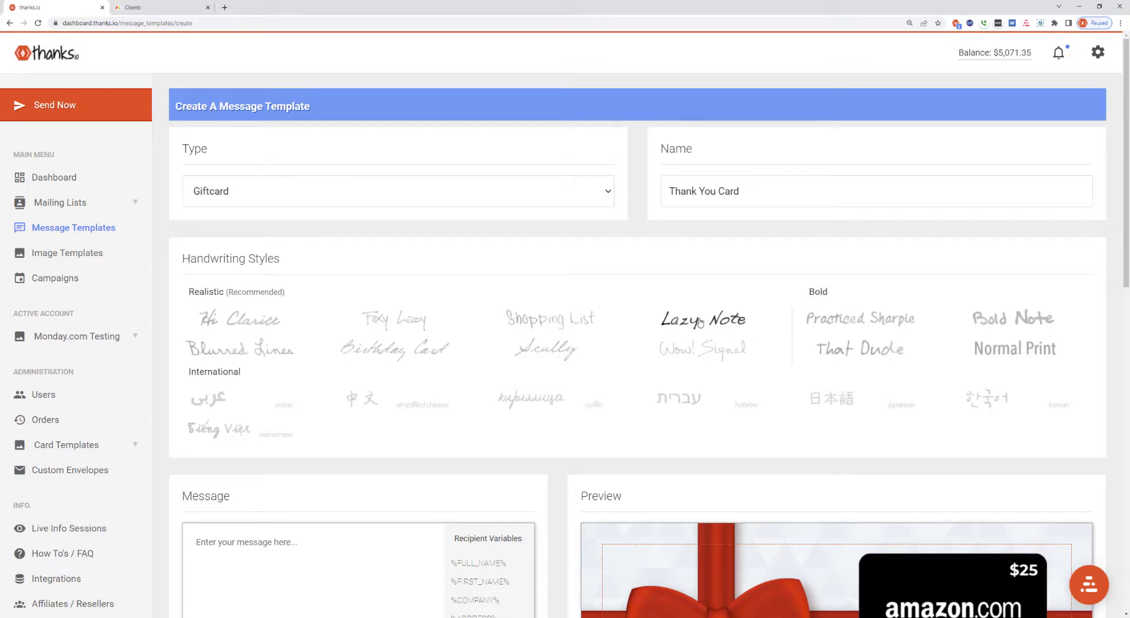
Write the message "%FIRST_NAME% Thank you for meeting with me yesterday! Please have your next Starbucks on me!", signed with the sender's first name
scroll(699, 321, "down", 2)
scroll(765, 100, "down", 2)
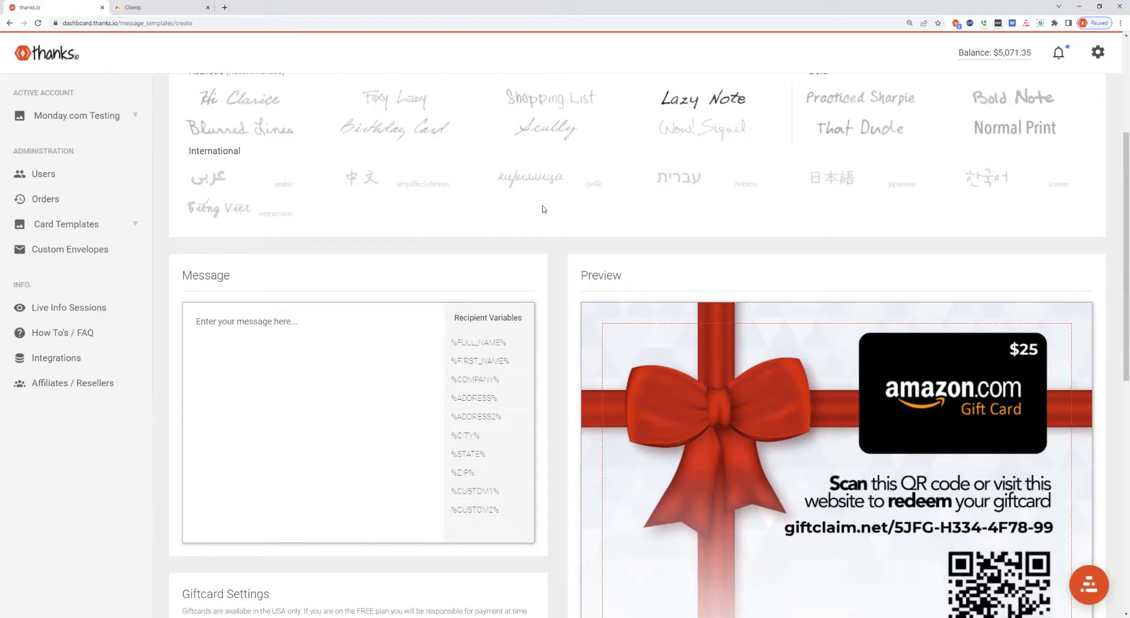
scroll(669, 338, "down", 2)
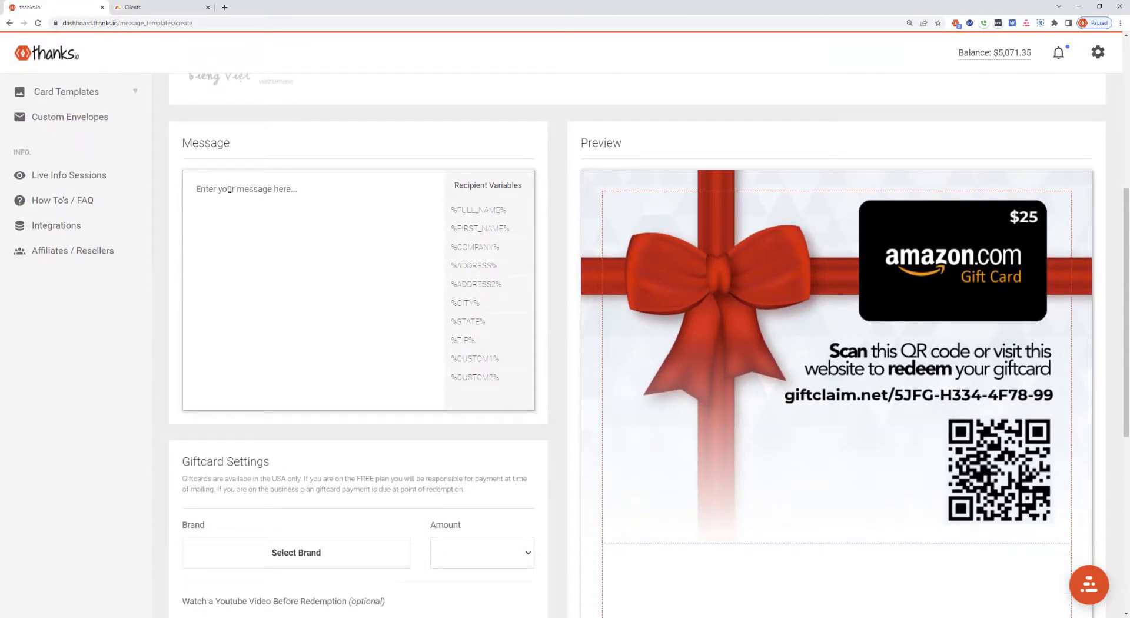
scroll(255, 267, "down", 6)
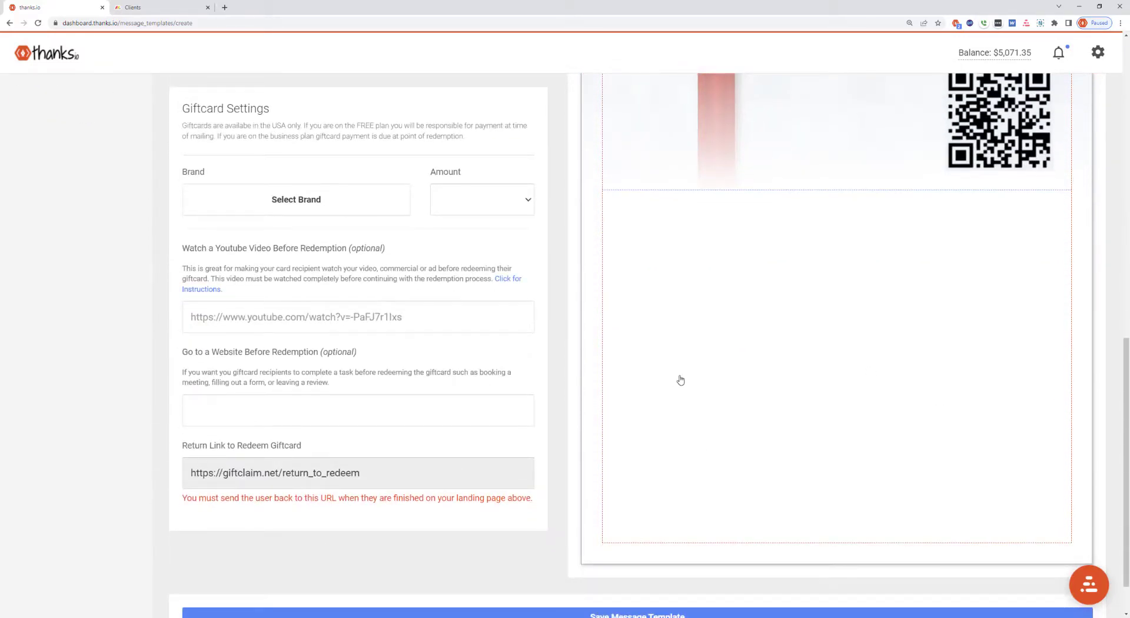
scroll(676, 376, "up", 2)
scroll(271, 371, "up", 3)
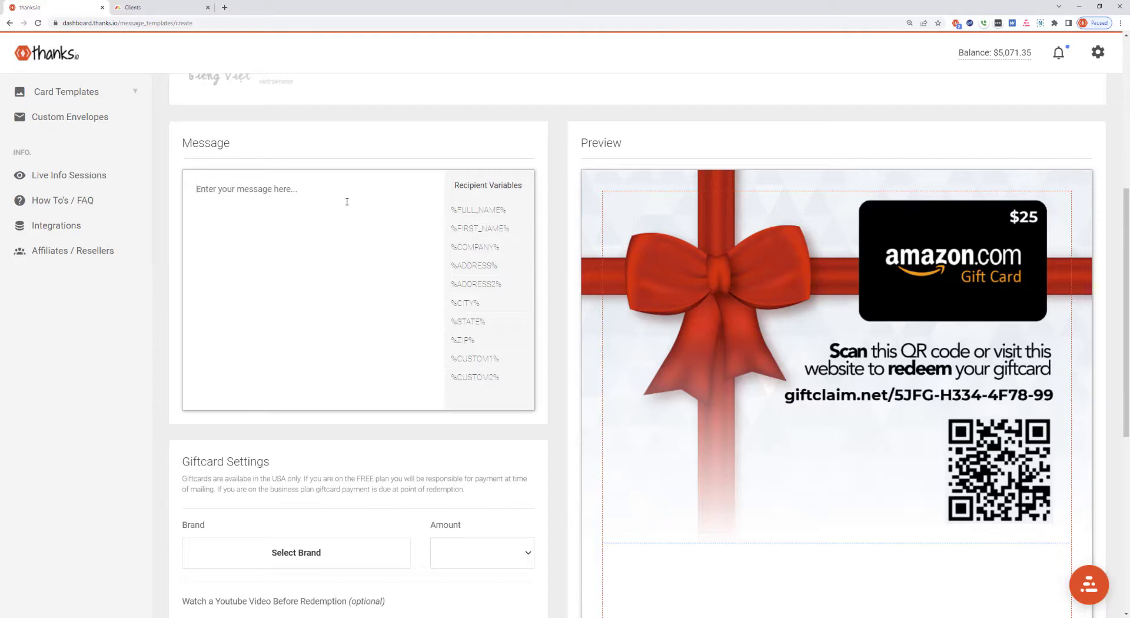
left_click(477, 229)
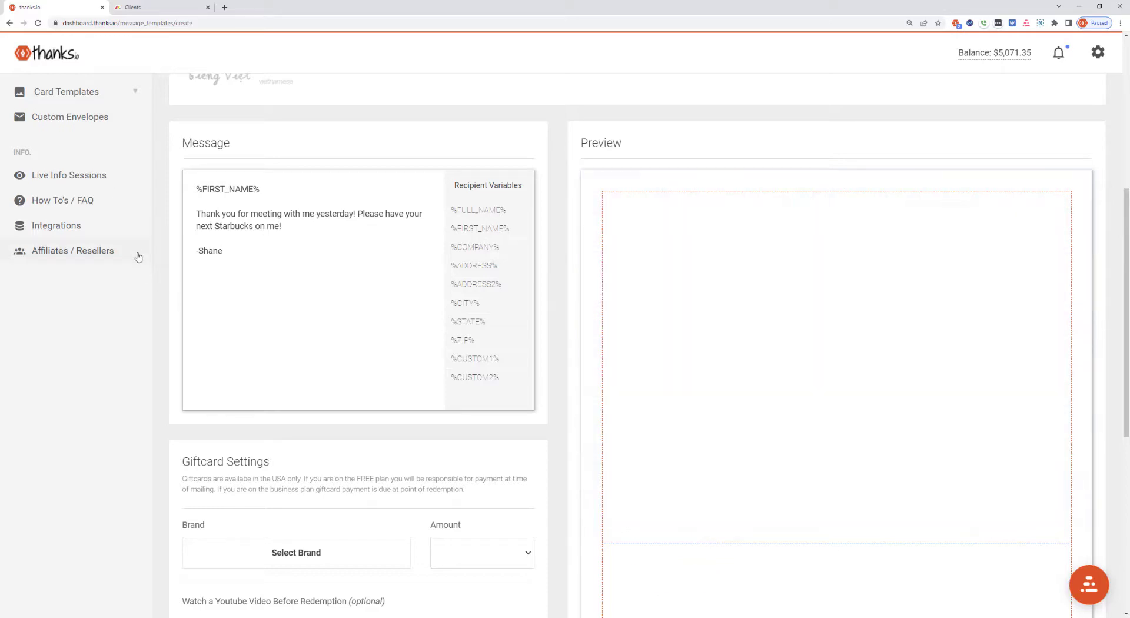
Set the gift card brand to Starbucks and its amount to $10
scroll(202, 277, "down", 3)
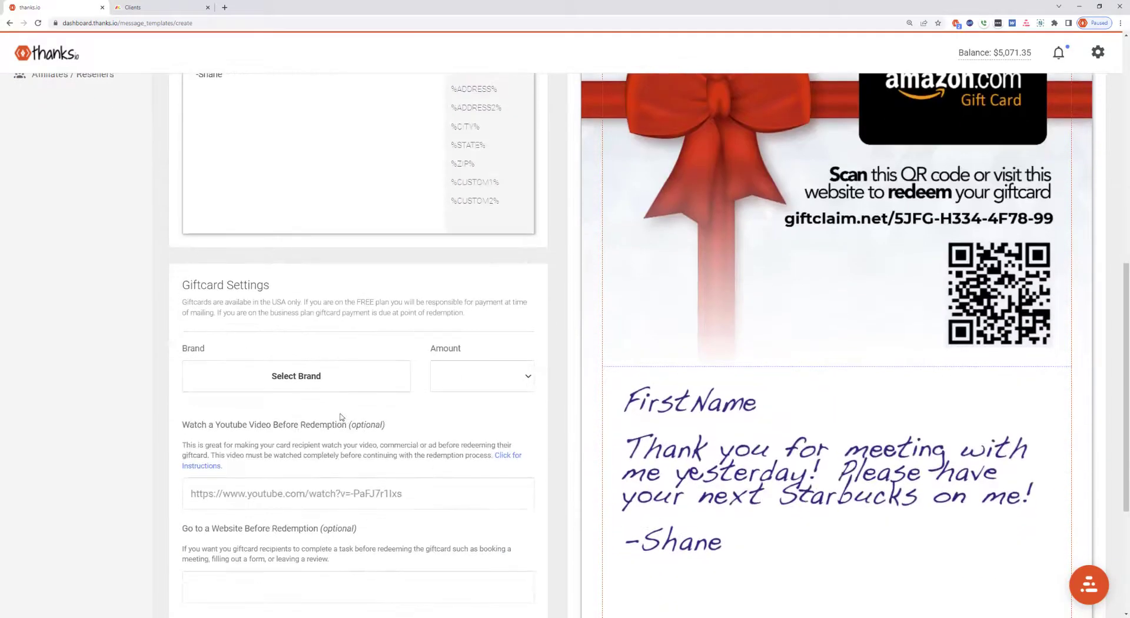
left_click(301, 380)
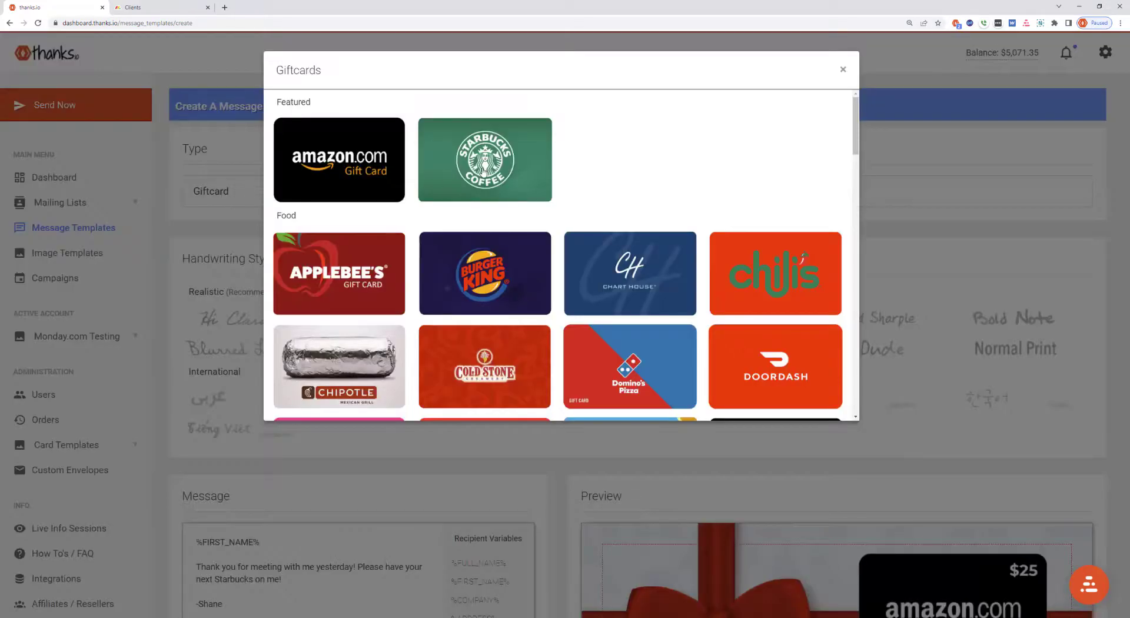
left_click(482, 171)
scroll(305, 411, "down", 8)
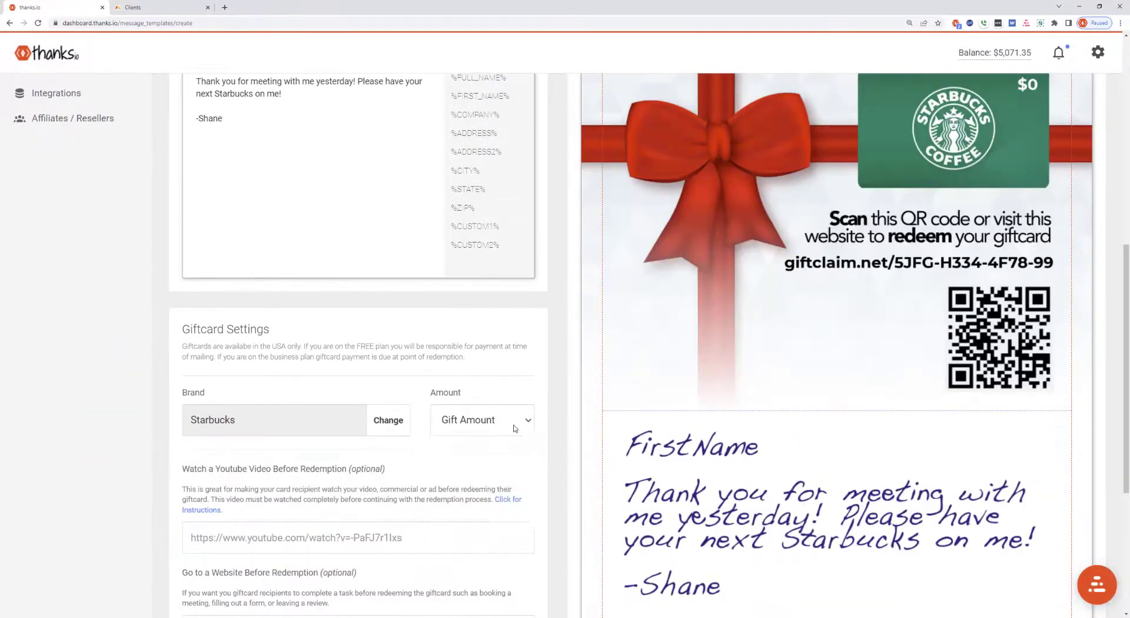
left_click(505, 421)
left_click(473, 456)
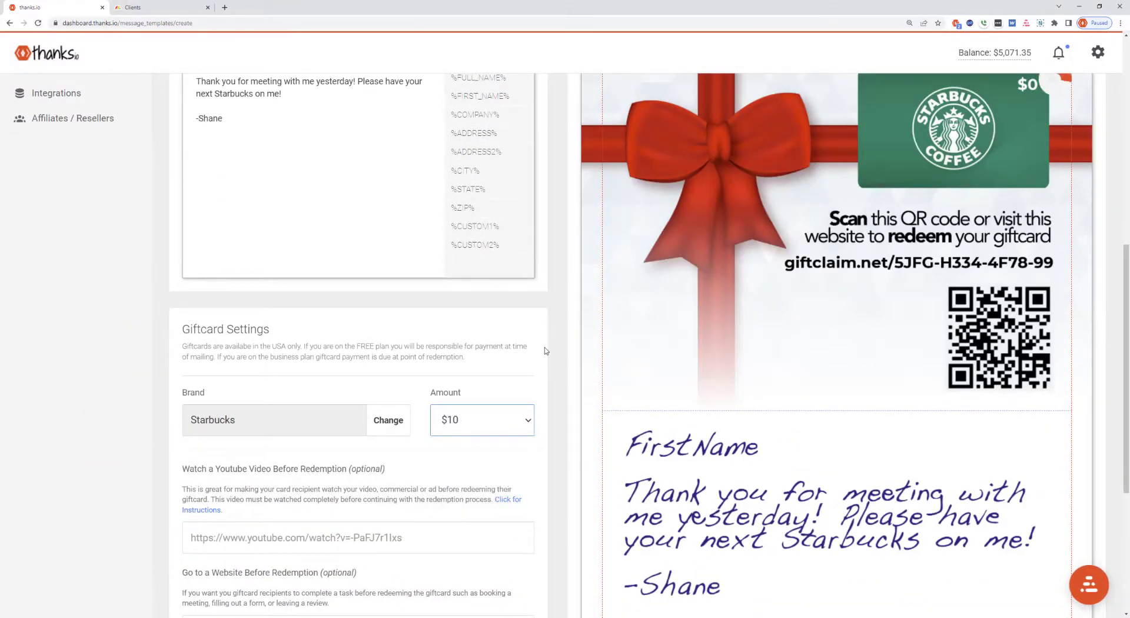
Check the giftcard preview and save the message template
scroll(547, 348, "down", 5)
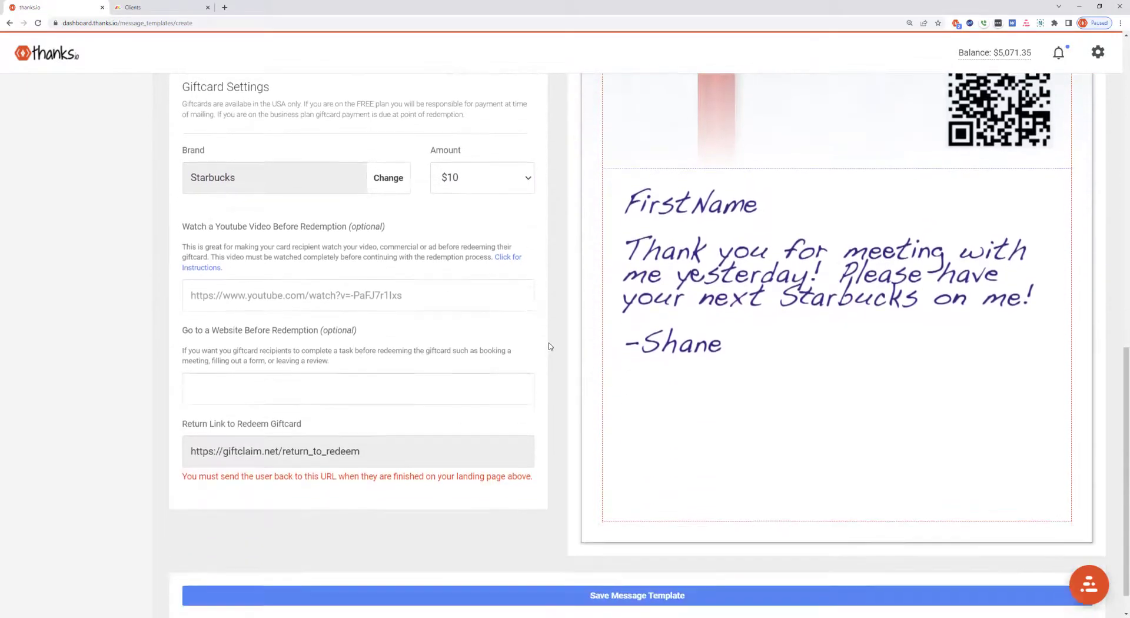
scroll(565, 439, "up", 10)
scroll(577, 423, "down", 8)
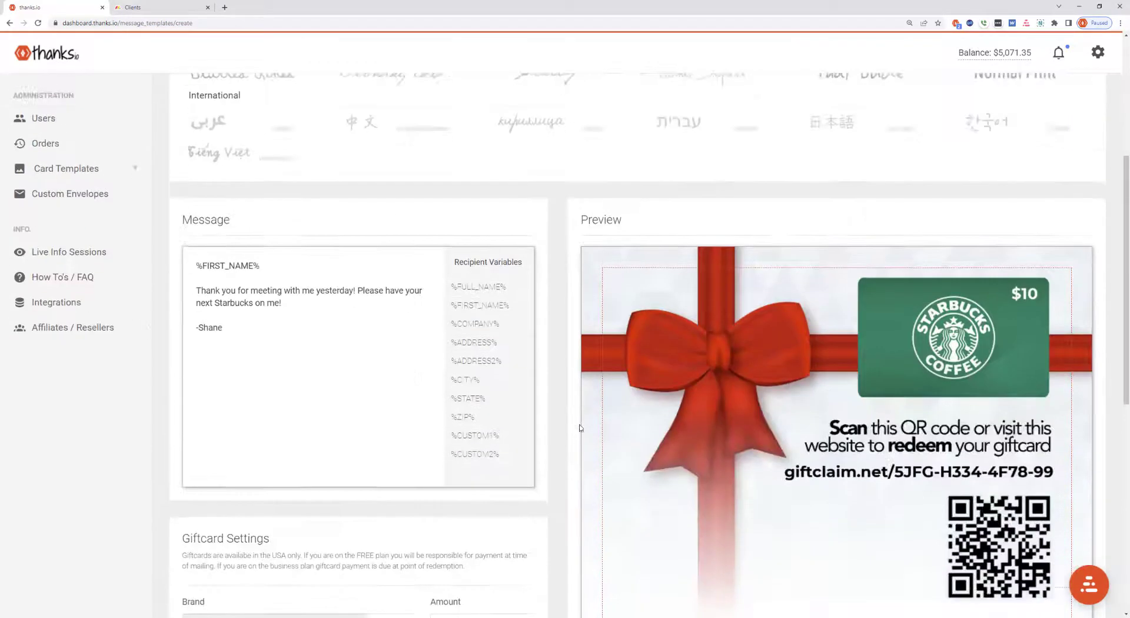
scroll(544, 432, "down", 2)
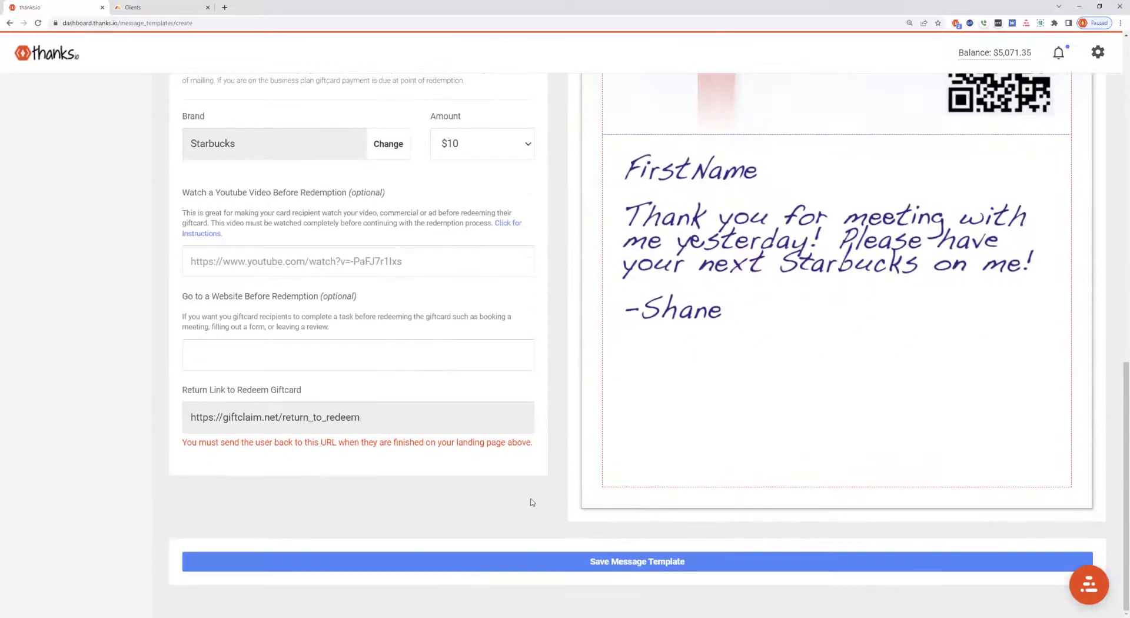
left_click(599, 563)
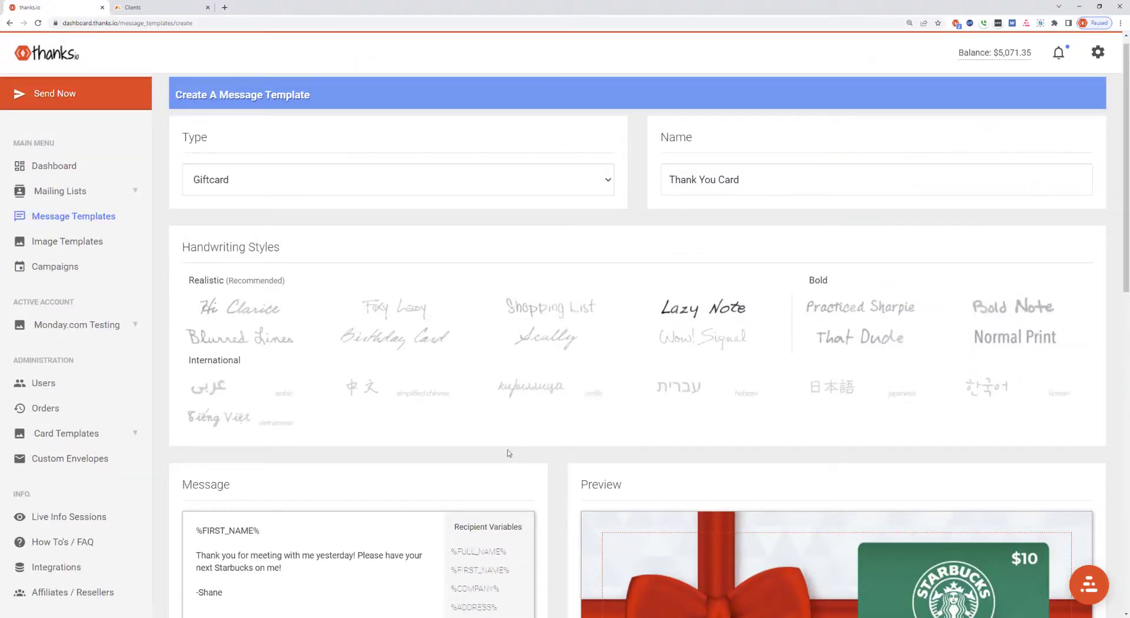
scroll(514, 452, "down", 6)
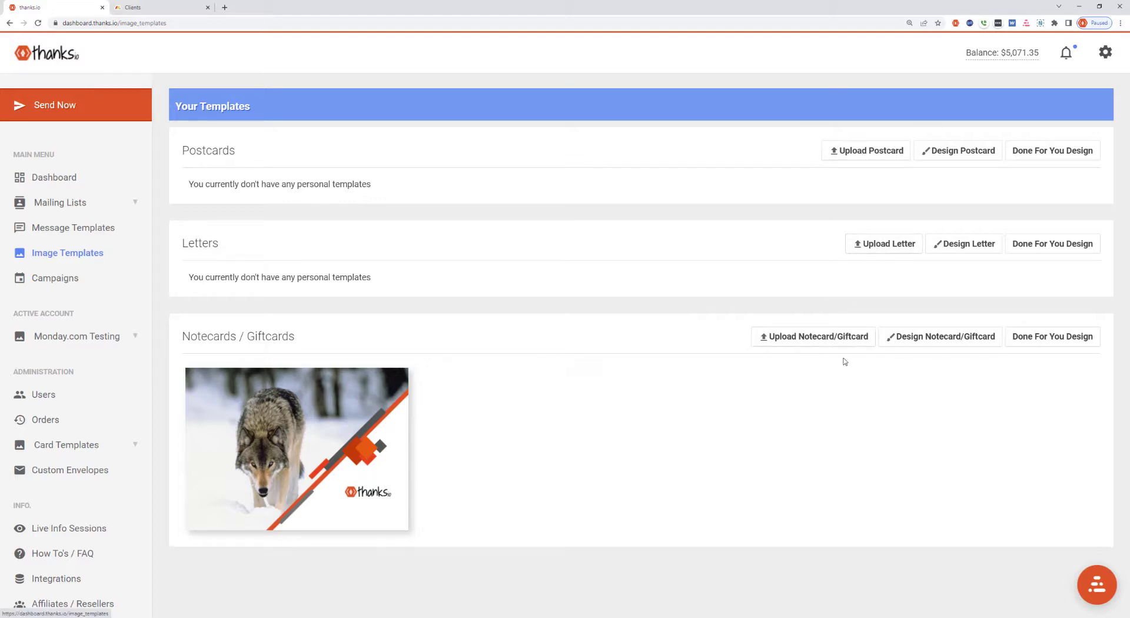
Examine the postcard, letter and notecard/giftcard image template sections and the file requirements for uploading a postcard image
left_click_drag(183, 150, 254, 155)
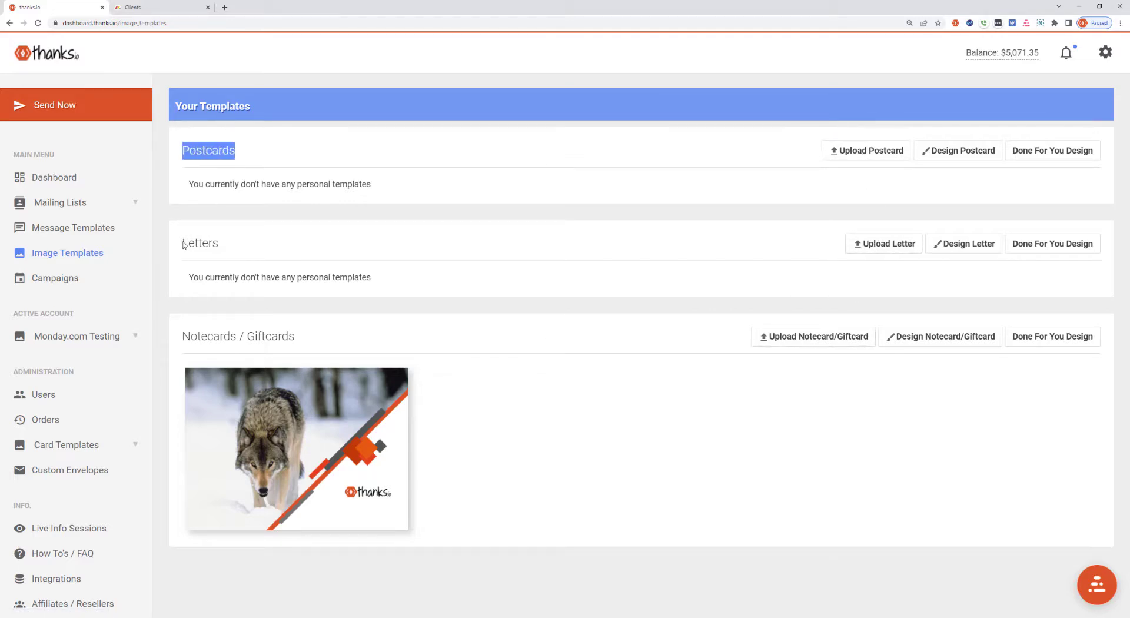
left_click_drag(181, 248, 243, 248)
left_click_drag(184, 336, 316, 342)
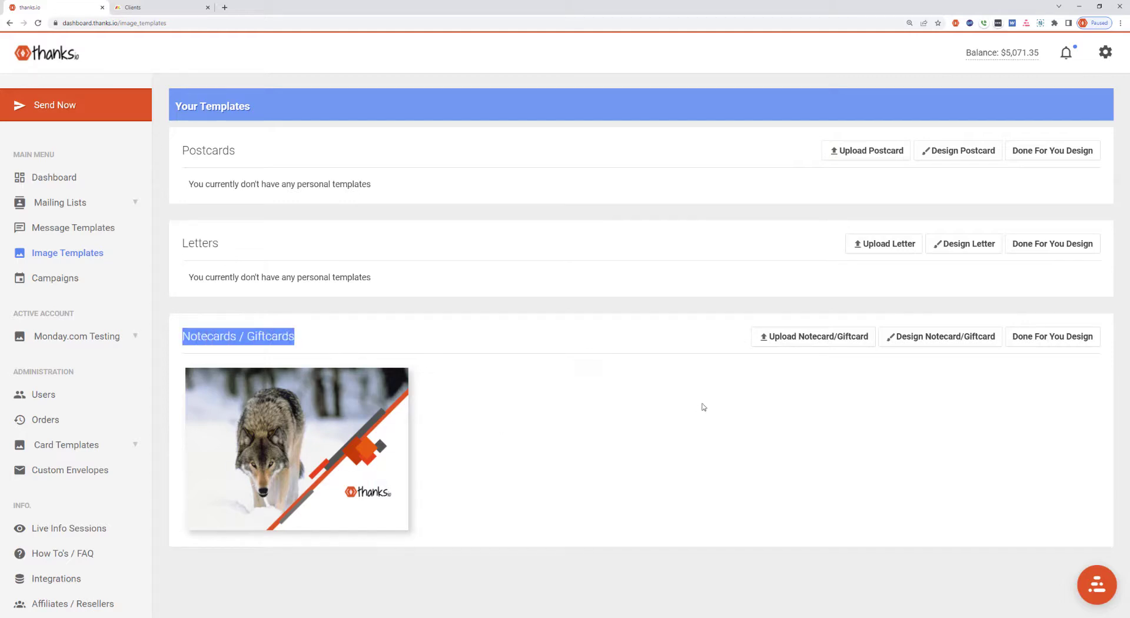
left_click(619, 318)
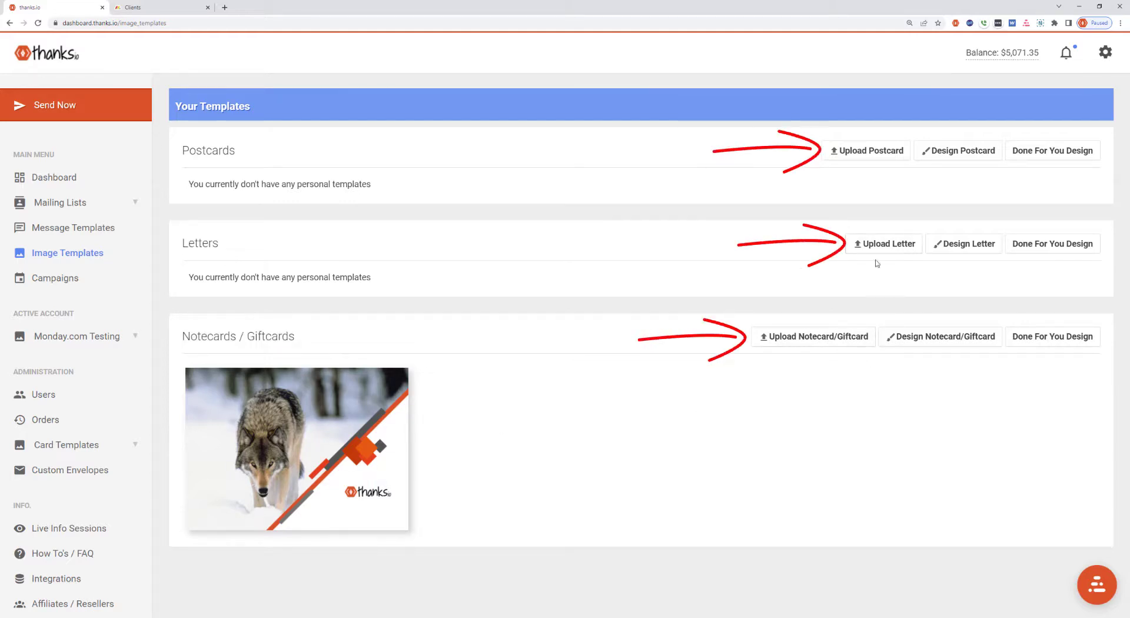
left_click(876, 154)
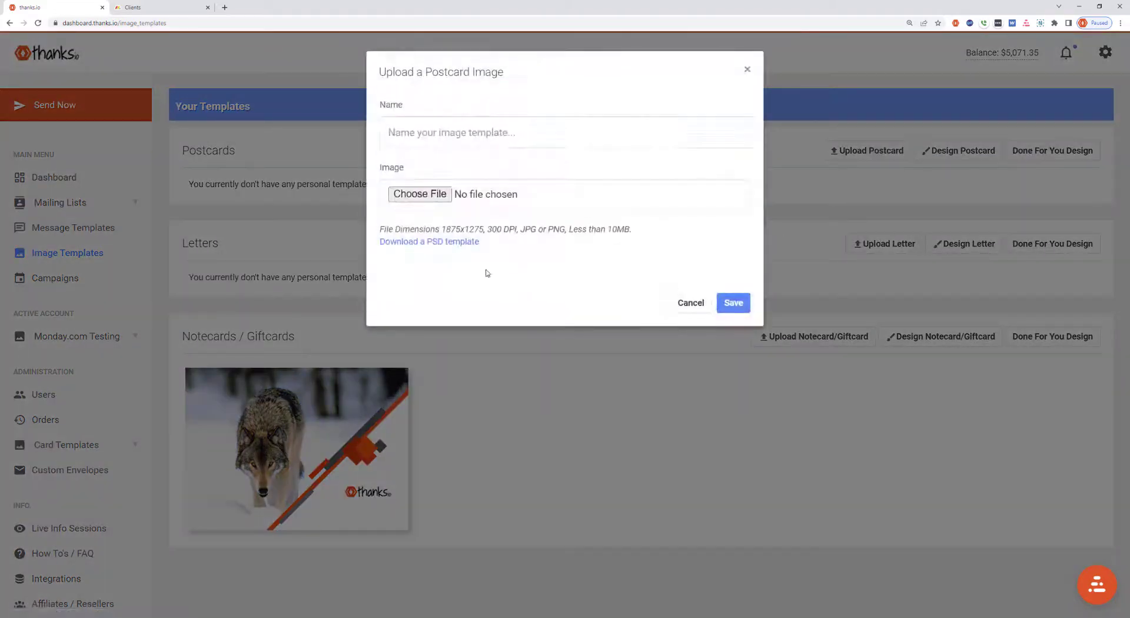
left_click_drag(381, 228, 635, 236)
left_click(600, 238)
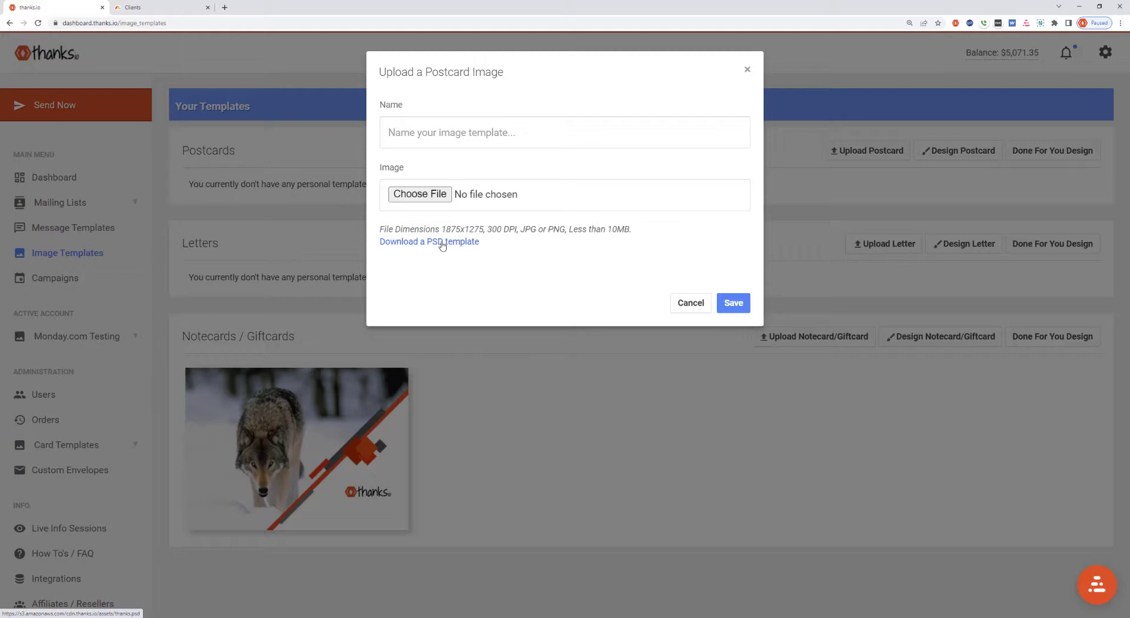
left_click(681, 302)
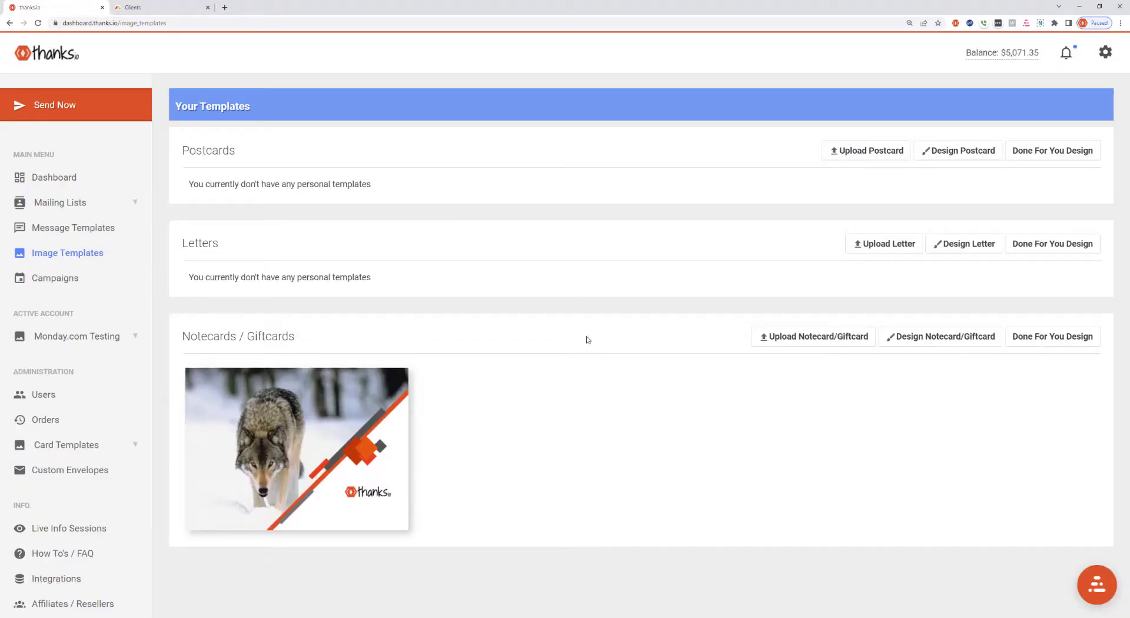
Start a new notecard/giftcard design in the Canva designer and title it "Thank You Gift Card"
left_click(946, 343)
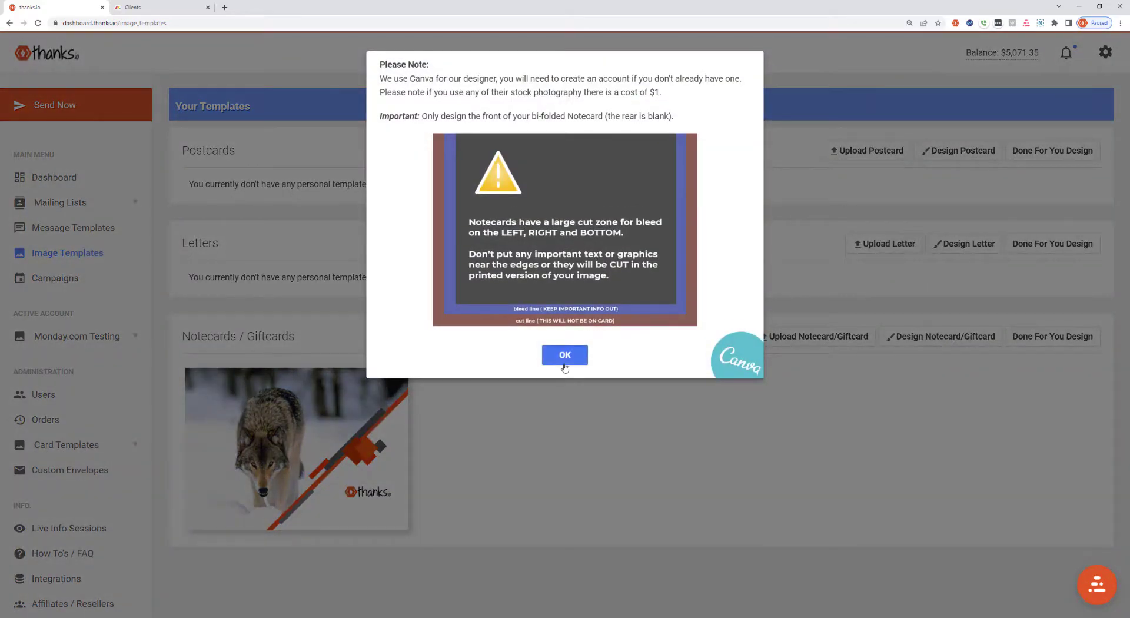
left_click(563, 355)
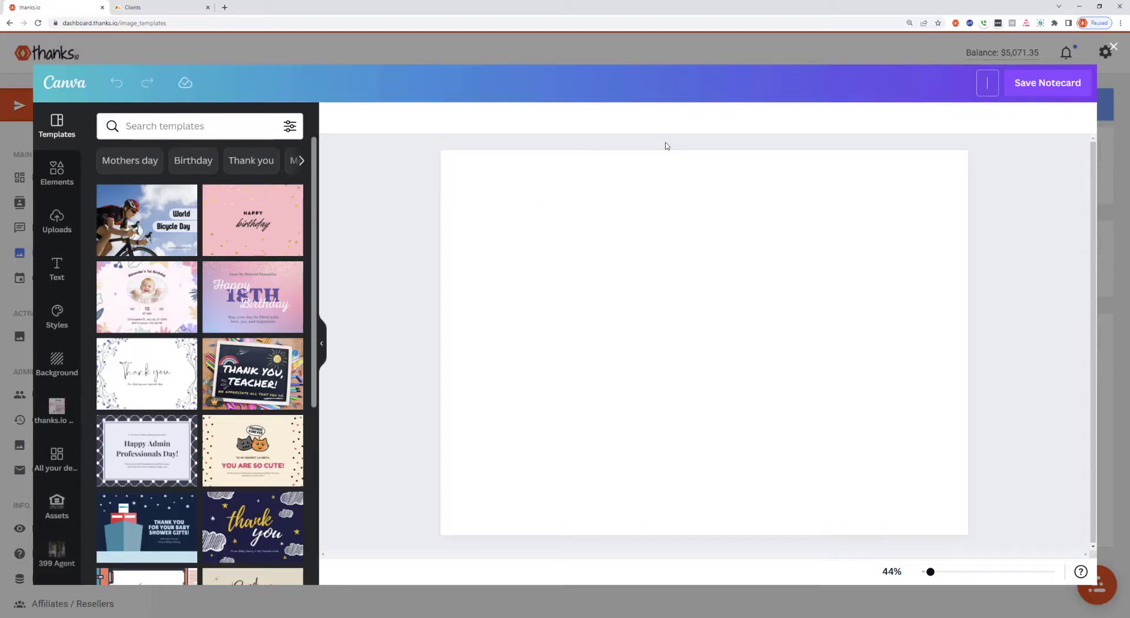
type("Thank You Card")
key("Return")
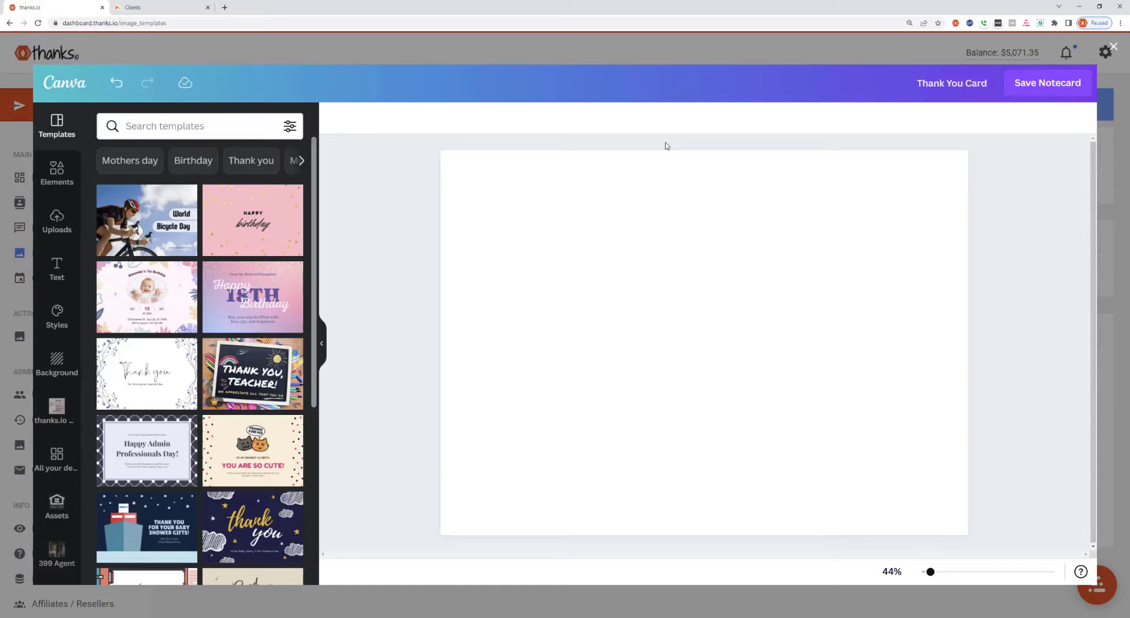
left_click(964, 83)
type("Gift")
key("Return")
Find a gold bokeh photo with a "bokeh" element search, add it and enlarge it to fill the whole card
left_click(53, 172)
left_click(208, 124)
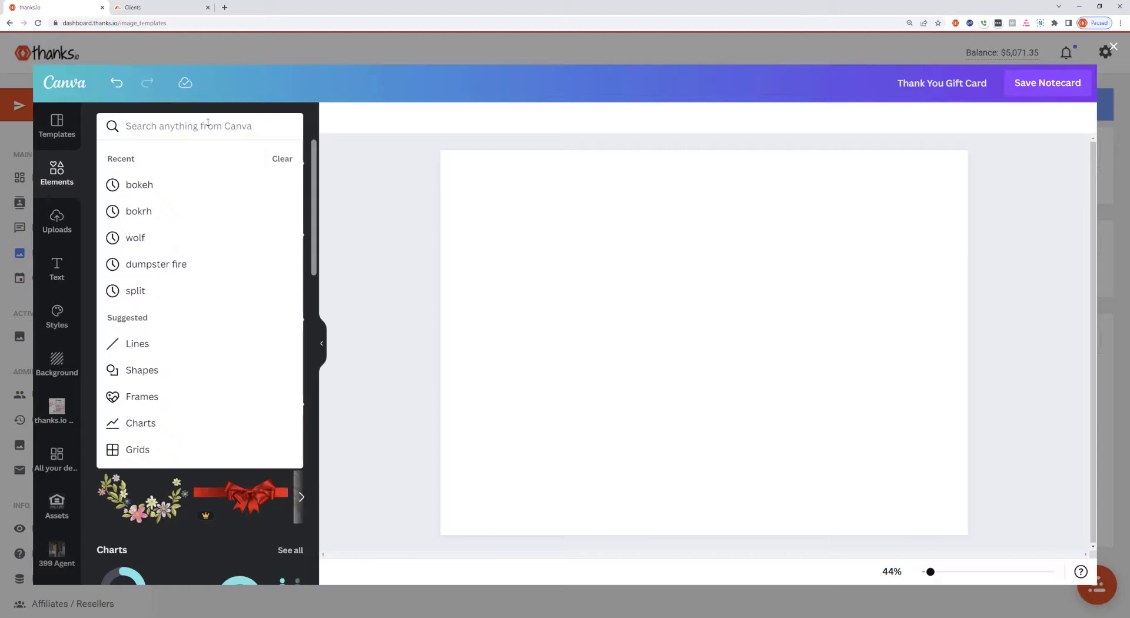
left_click(140, 185)
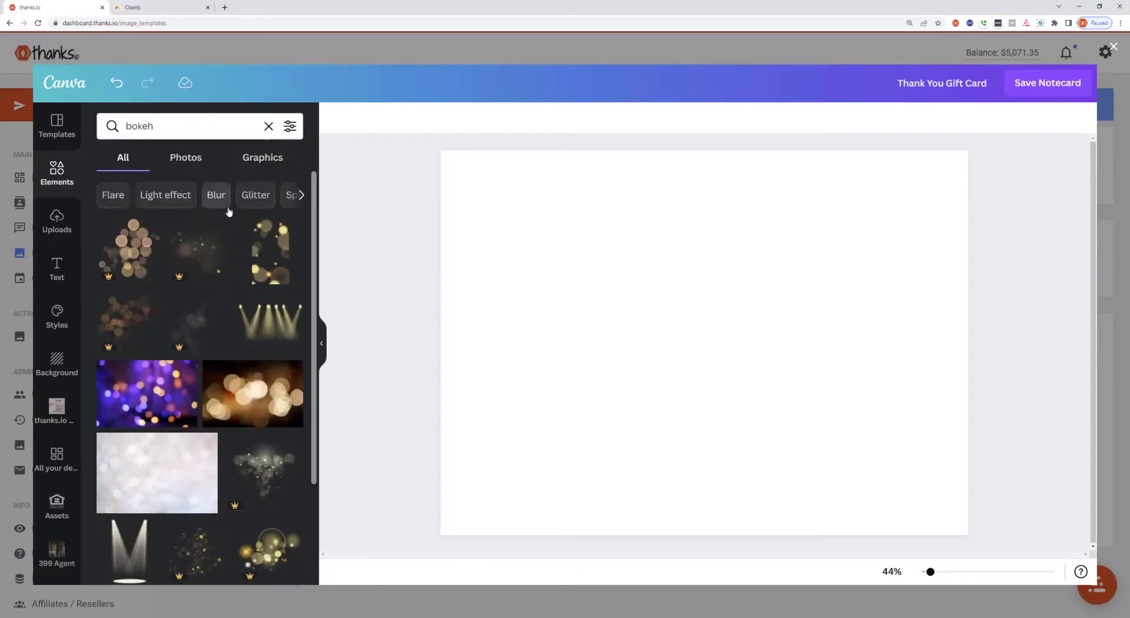
scroll(227, 235, "down", 10)
scroll(224, 248, "down", 3)
scroll(235, 250, "up", 5)
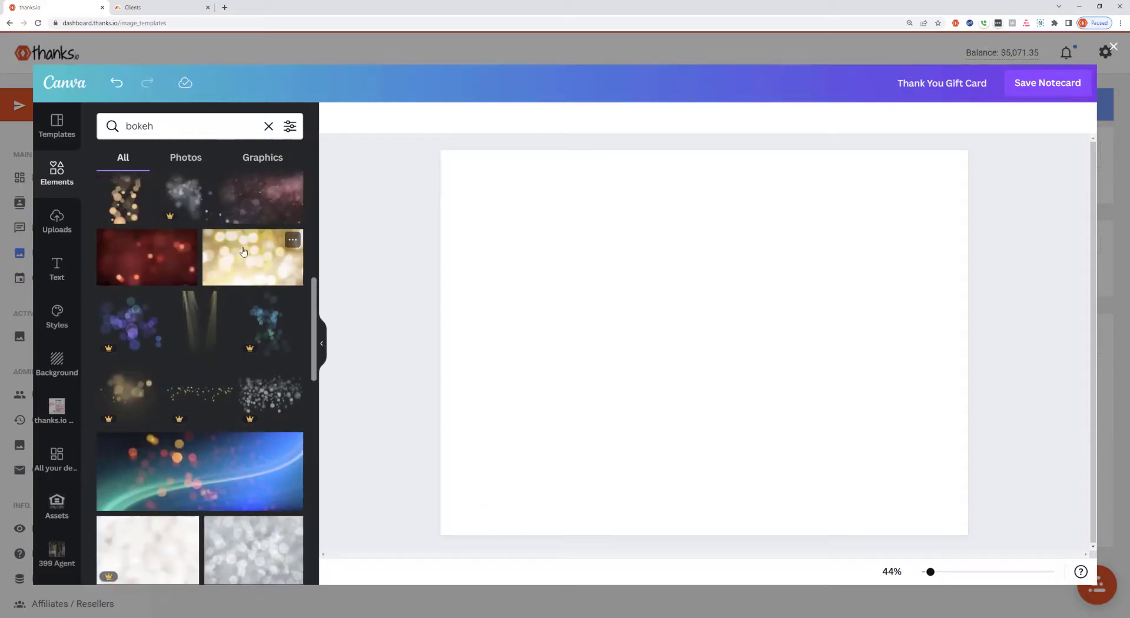
left_click(242, 252)
left_click_drag(609, 401, 561, 336)
left_click_drag(665, 404, 665, 535)
left_click_drag(891, 342, 996, 341)
Adjust the gold bokeh background photo by setting its blur to 44
left_click(356, 118)
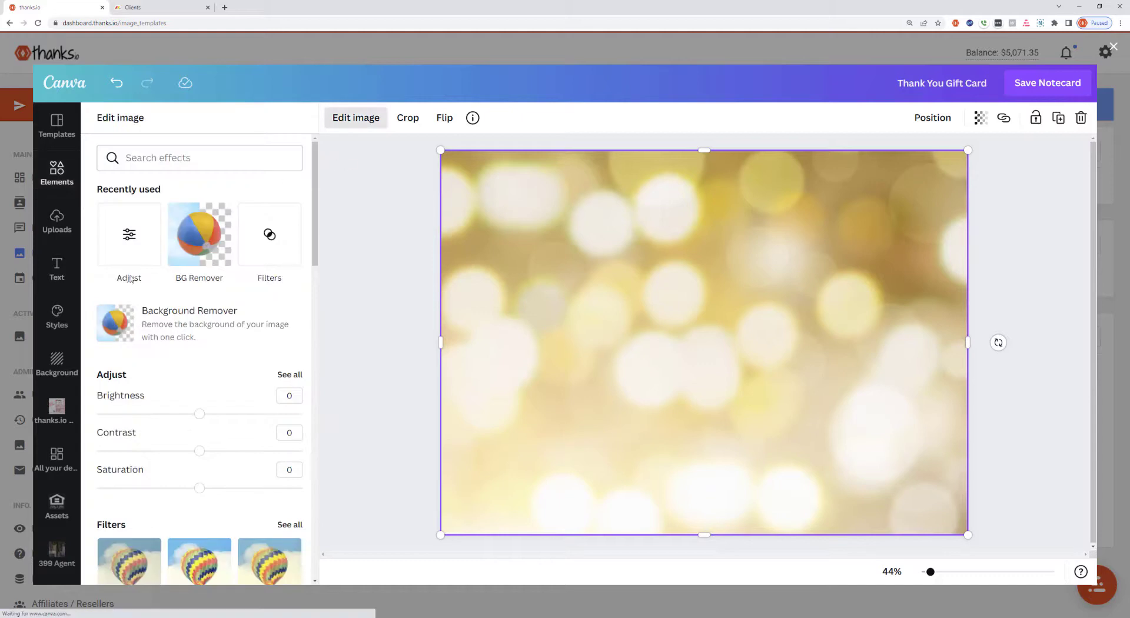
left_click(147, 247)
left_click_drag(200, 324, 246, 329)
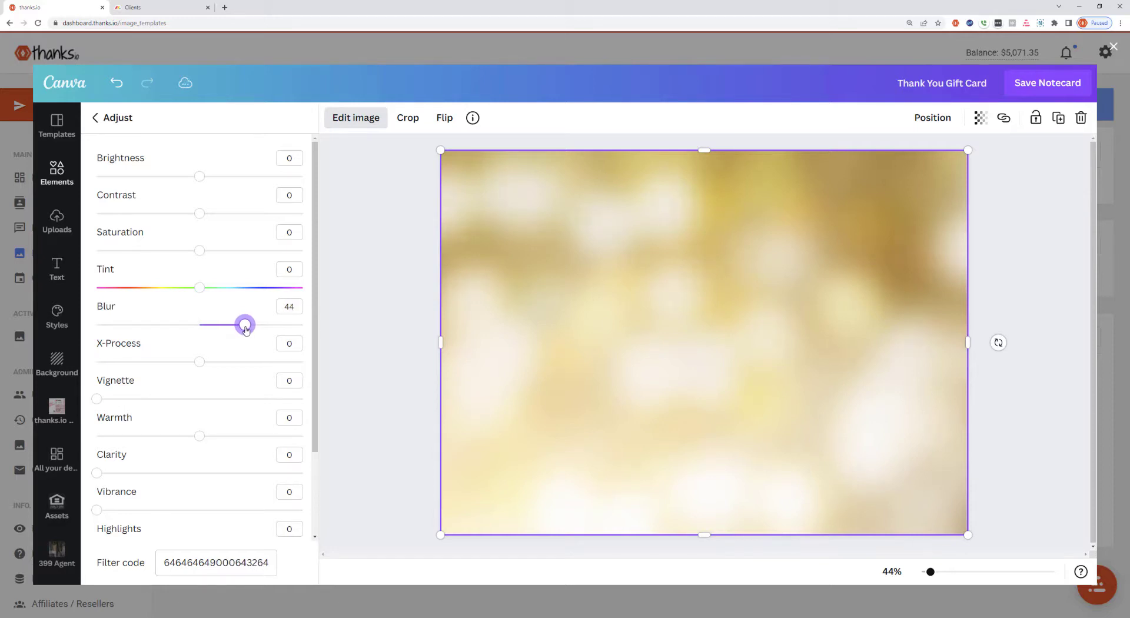
left_click(96, 121)
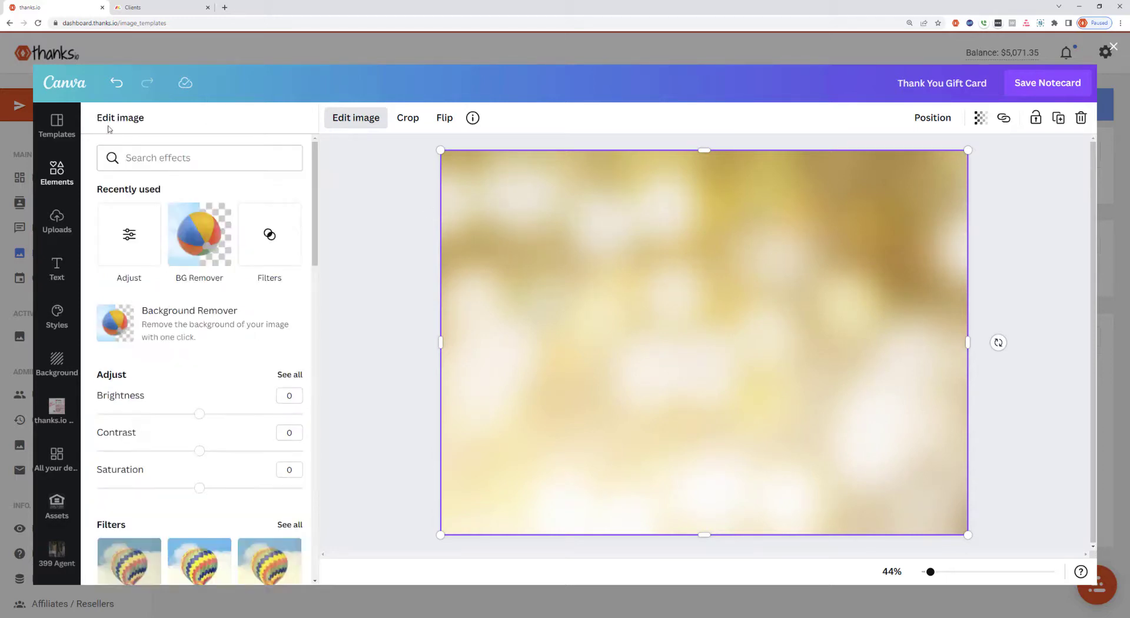
Add the recently used white bokeh dots graphic over the background, aligned to the card's top and scaled to its full width
left_click(57, 172)
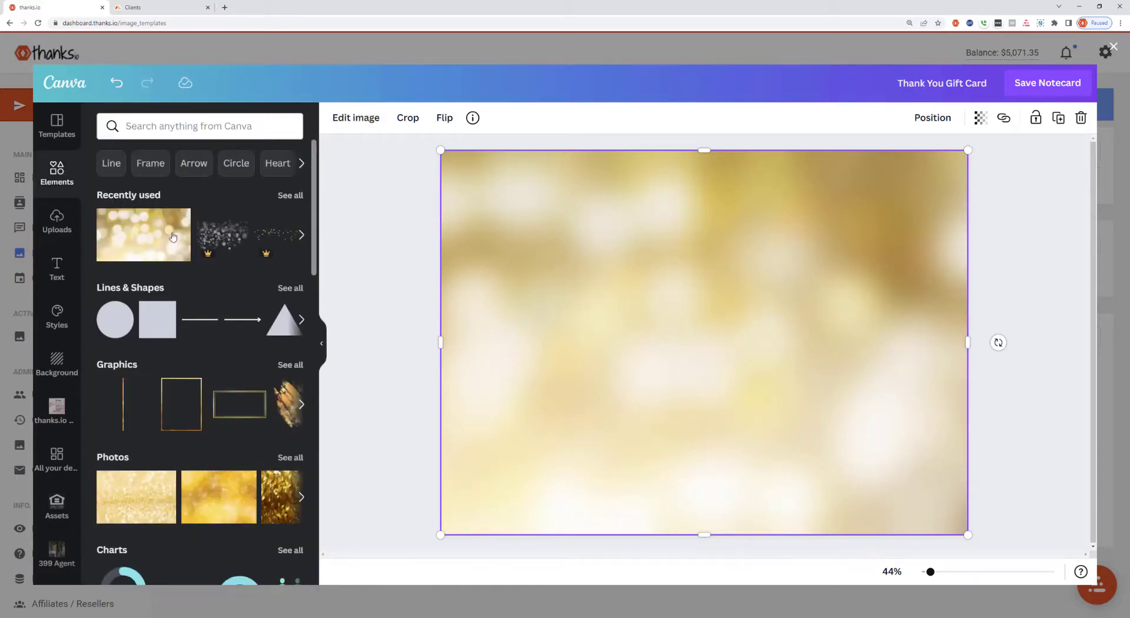
left_click(235, 247)
left_click_drag(639, 323, 600, 258)
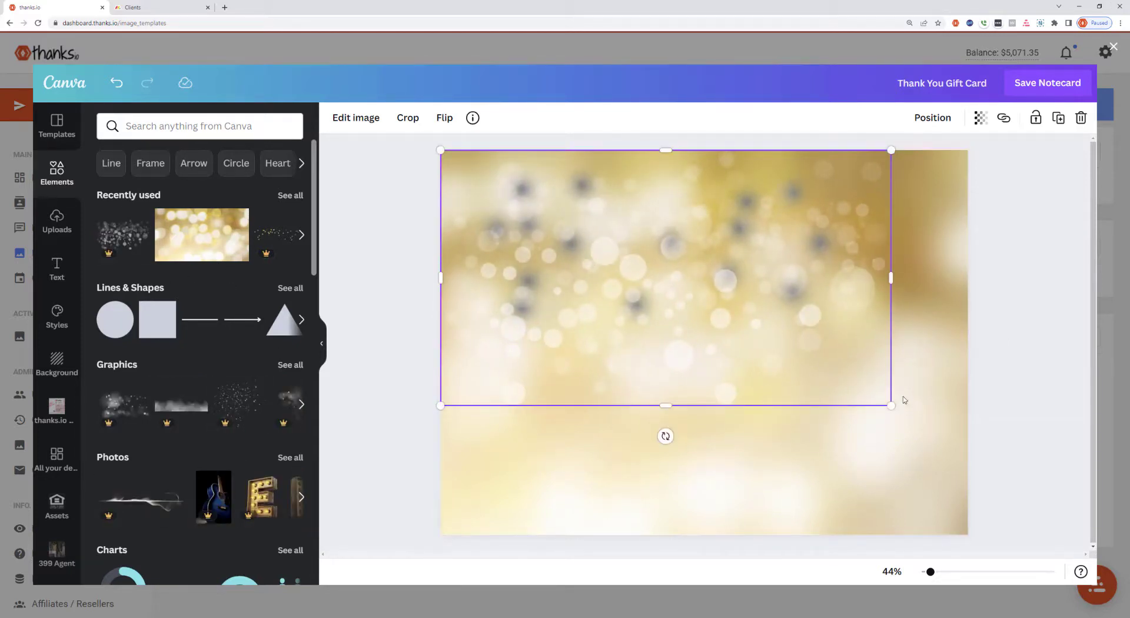
left_click_drag(891, 405, 984, 430)
left_click(1059, 297)
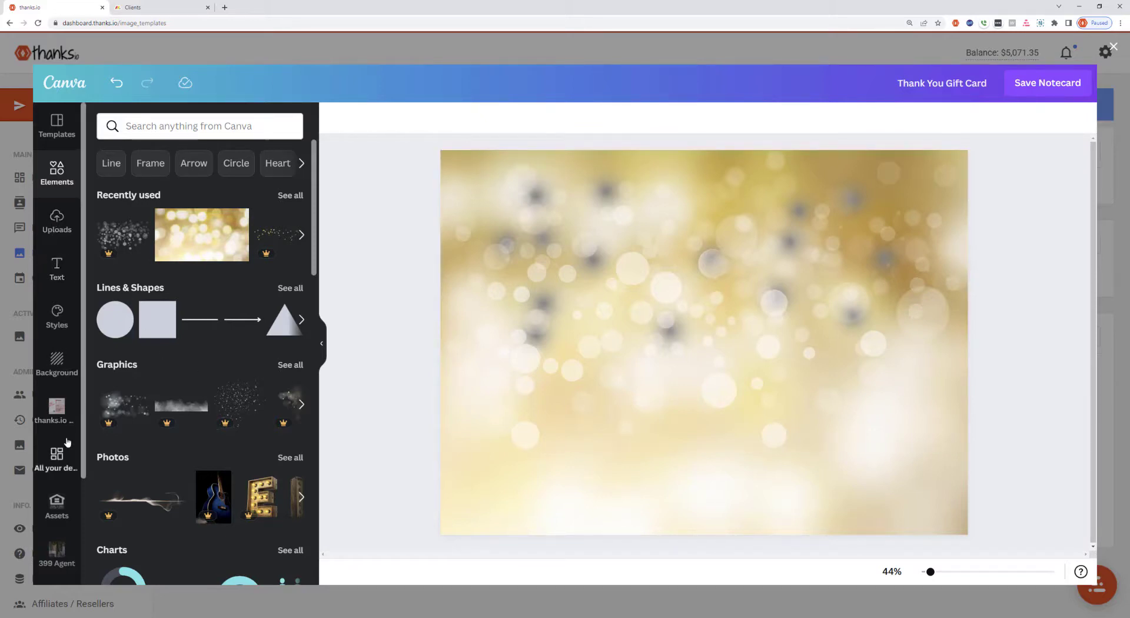
Add the orange hexagonal pen logo from the assets, then enlarge, tilt and place it in the card's lower right area
left_click(58, 505)
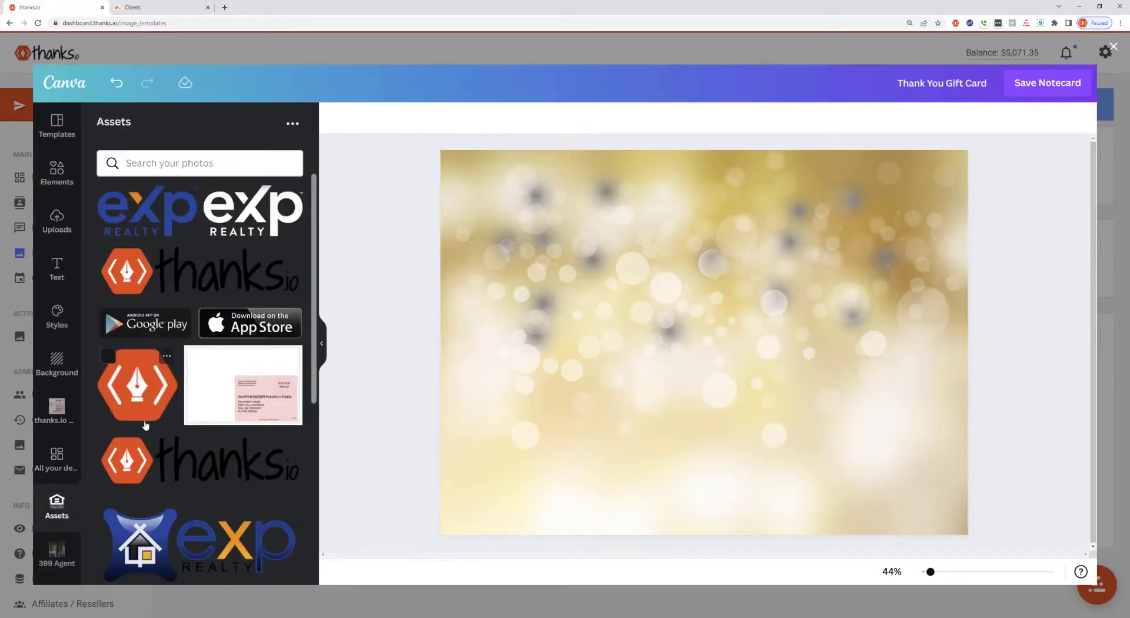
left_click(140, 405)
left_click_drag(743, 361, 873, 419)
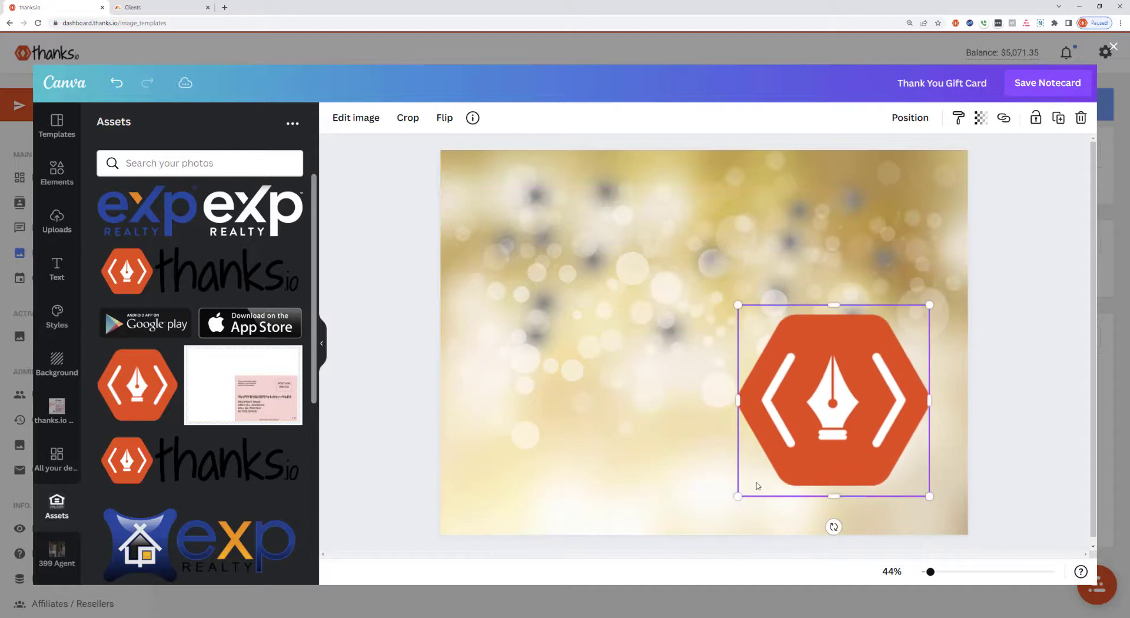
left_click_drag(832, 525, 901, 531)
left_click_drag(959, 440, 1047, 450)
left_click_drag(878, 379, 858, 384)
Send the hexagonal logo backward behind the bokeh dots and lower its opacity until it is faint
left_click(909, 121)
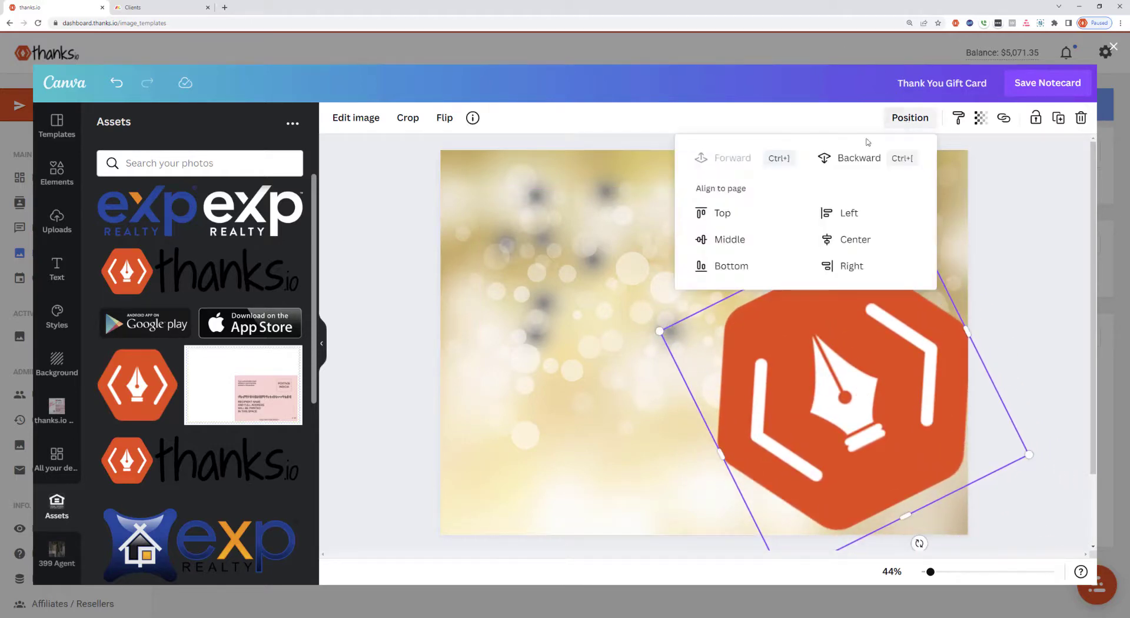
left_click(856, 157)
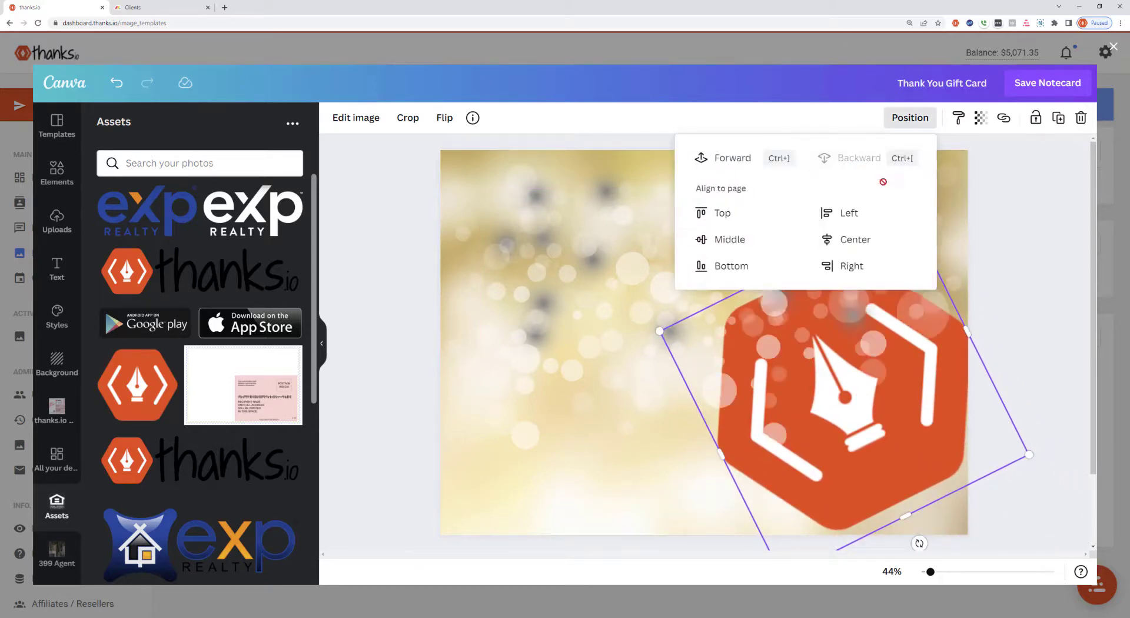
left_click(979, 121)
left_click_drag(976, 170, 860, 173)
Enlarge the faint logo further and shift it partly off the card's right edge
left_click_drag(658, 330, 535, 289)
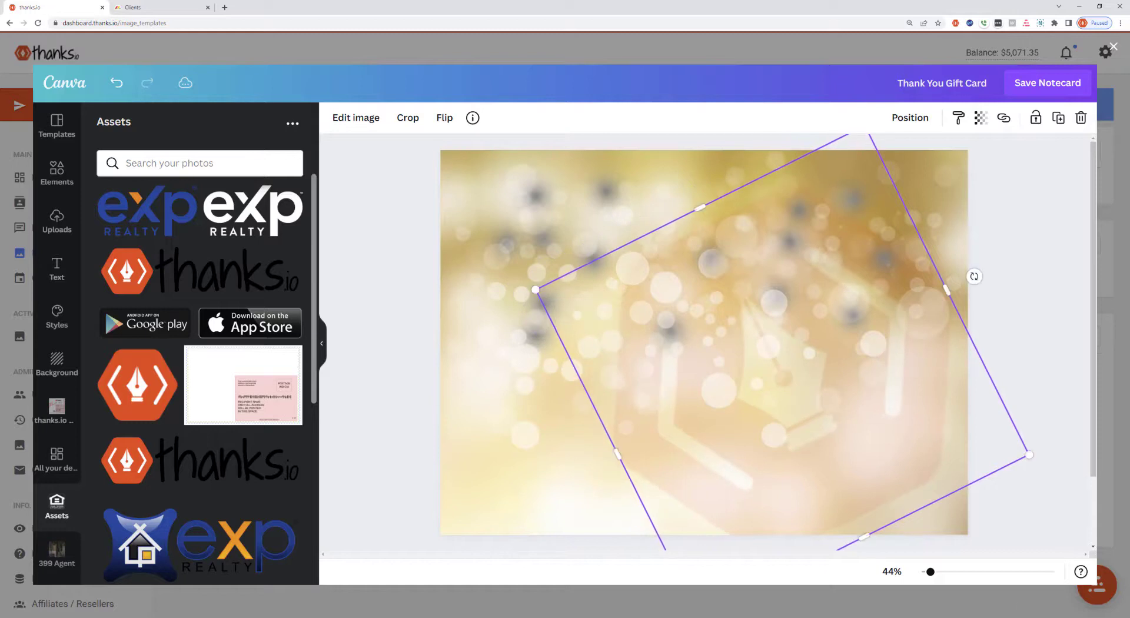
left_click_drag(1024, 440, 1061, 422)
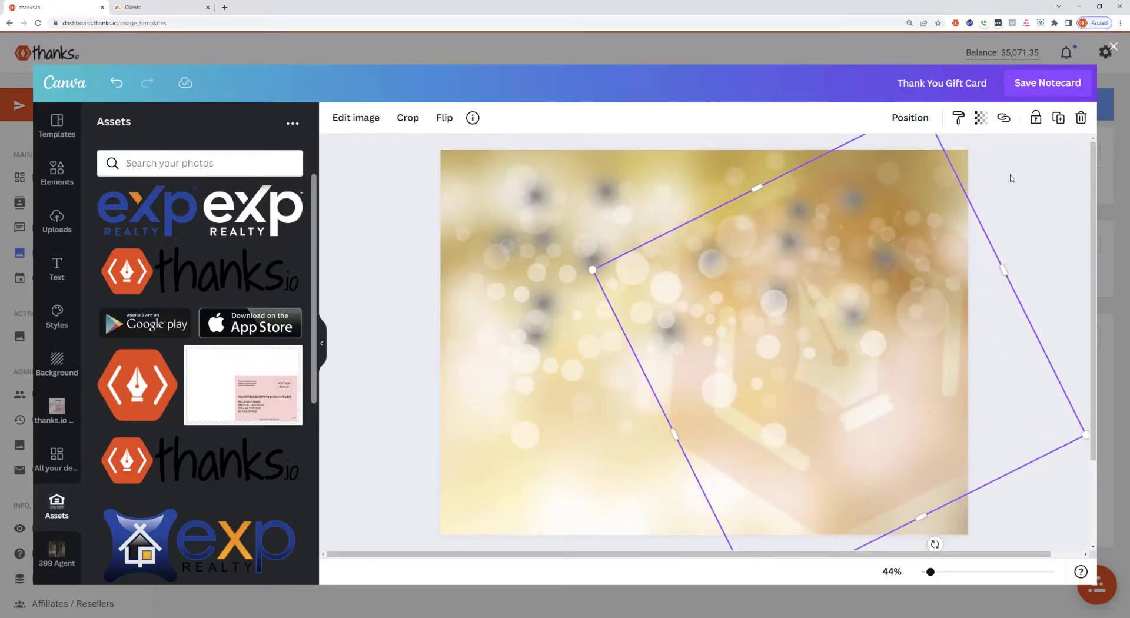
left_click(1040, 183)
Add a heading to the card and try calligraphy fonts on it, settling on Mistrully
left_click(63, 266)
left_click(196, 195)
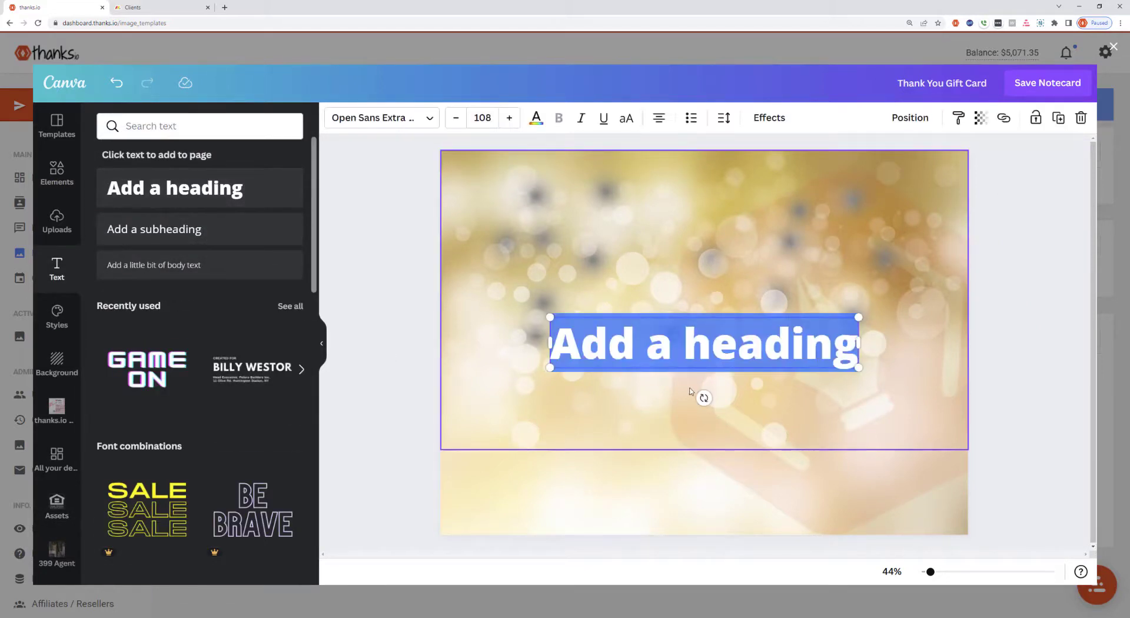
left_click(369, 122)
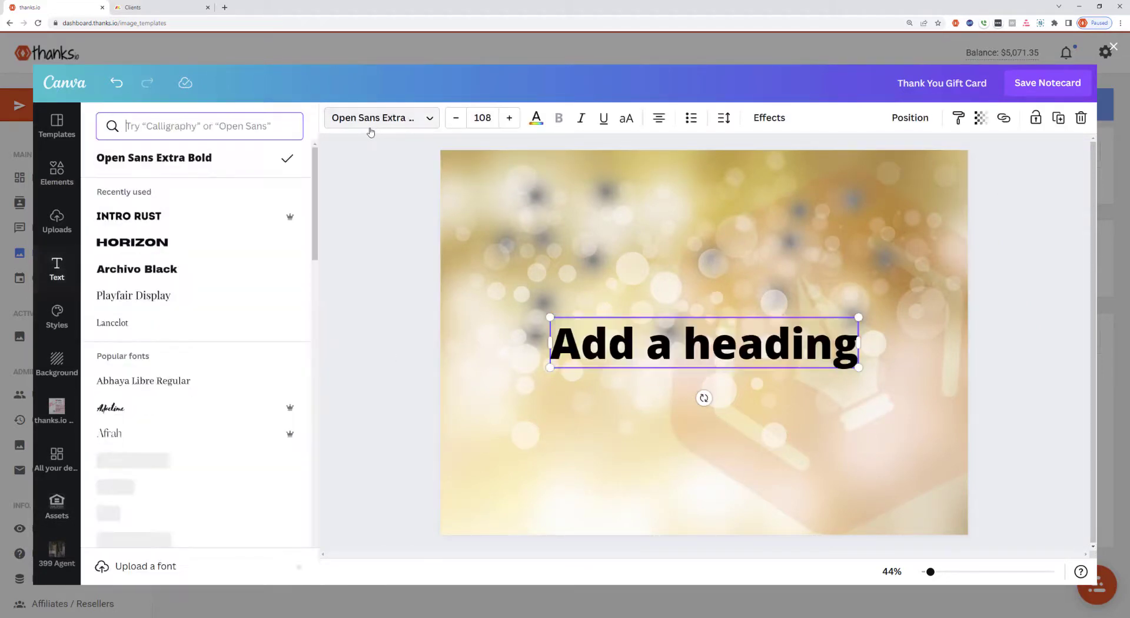
left_click(194, 135)
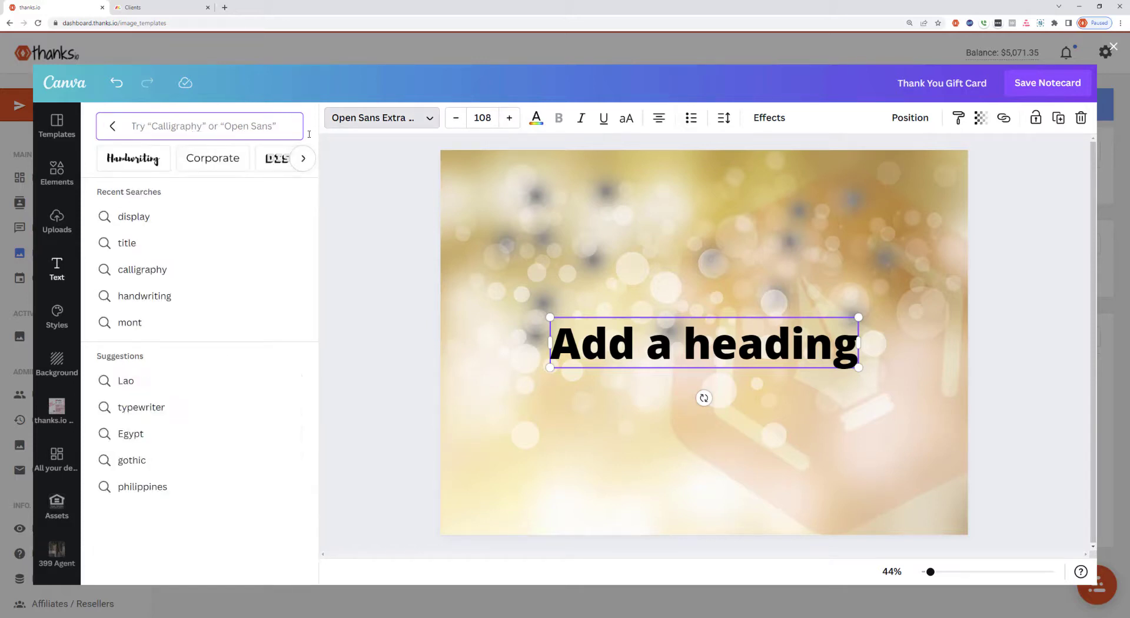
type("calligraphy")
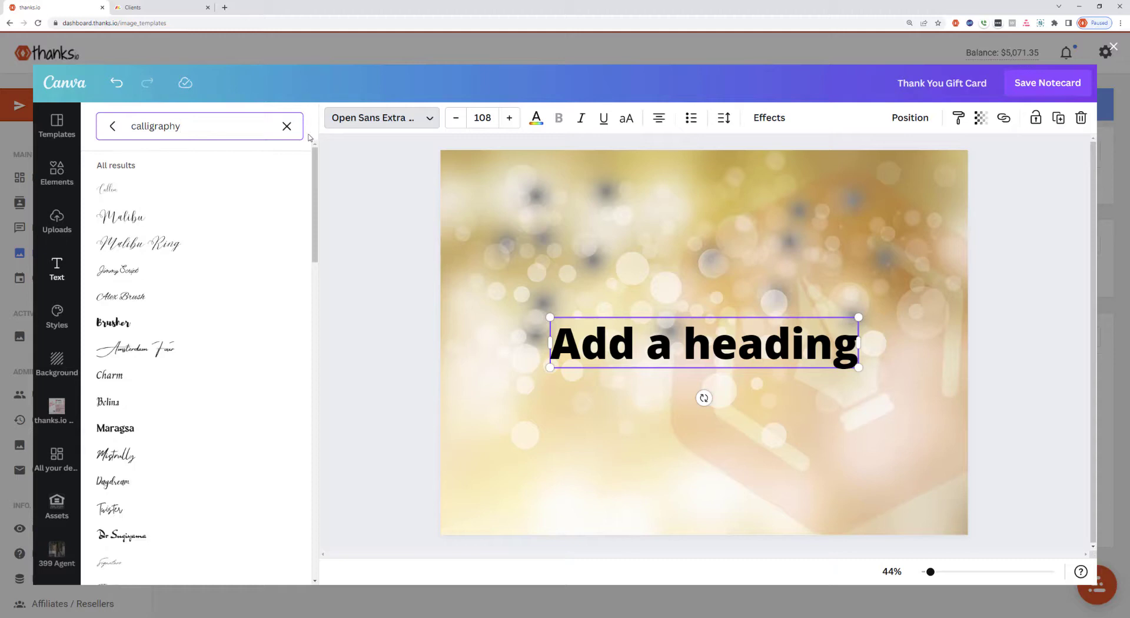
left_click(168, 247)
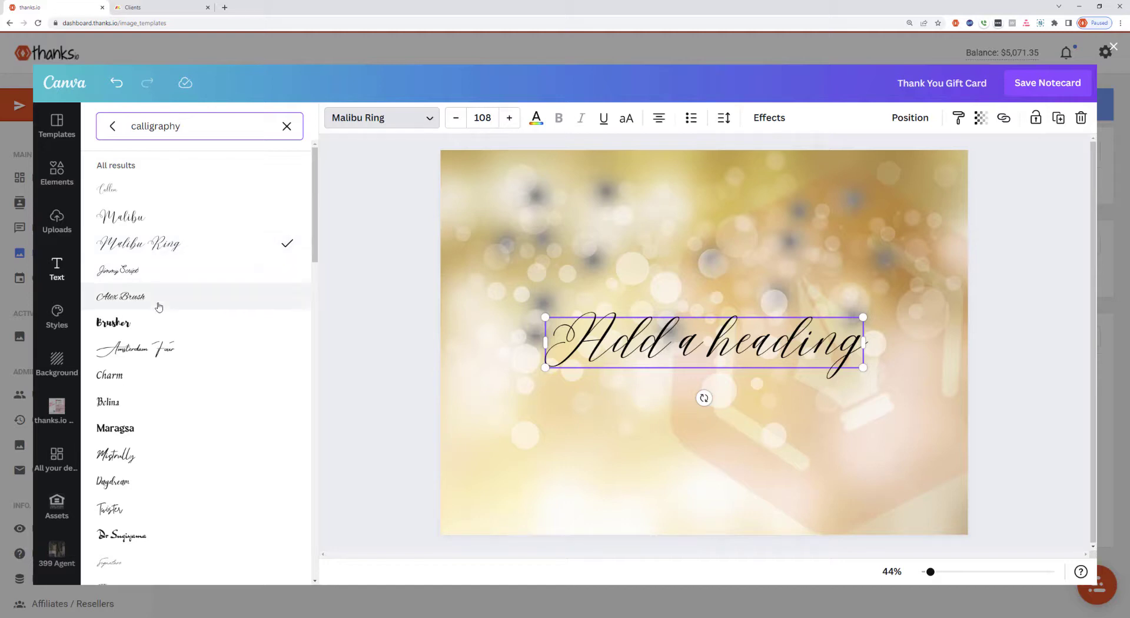
left_click(156, 322)
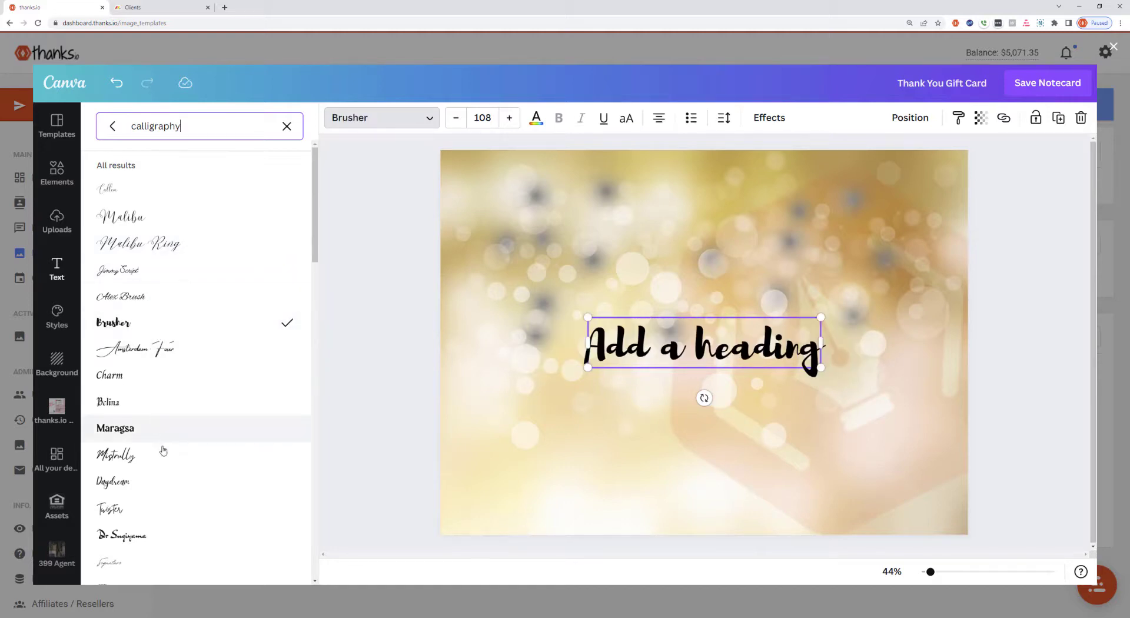
left_click(166, 456)
scroll(179, 404, "down", 3)
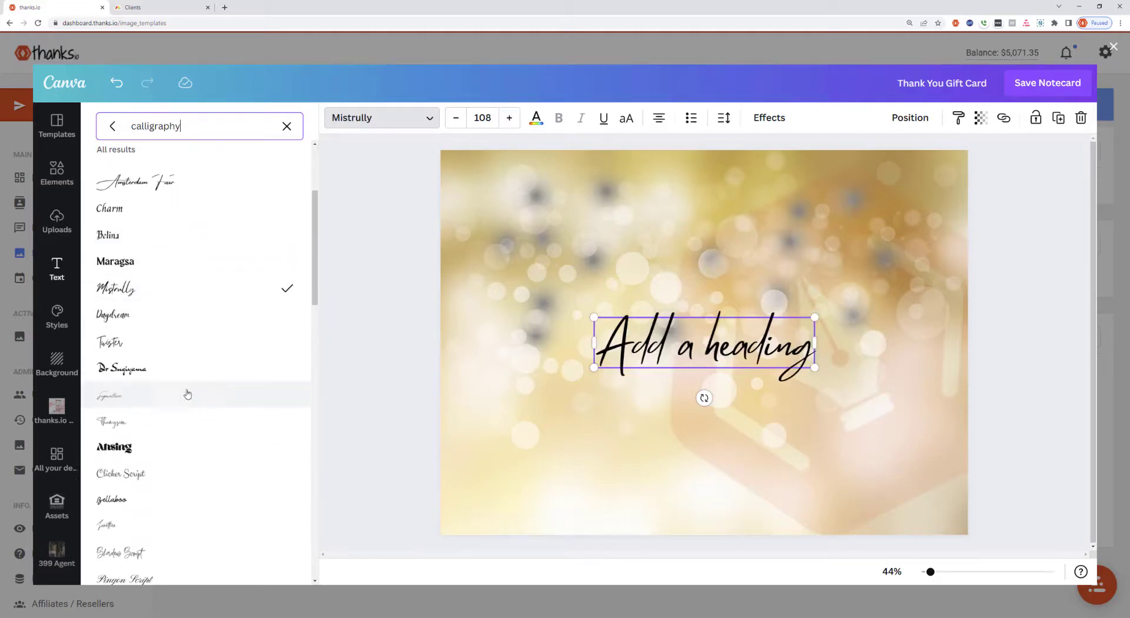
Replace the heading's placeholder text with "Thank You!"
triple_click(670, 334)
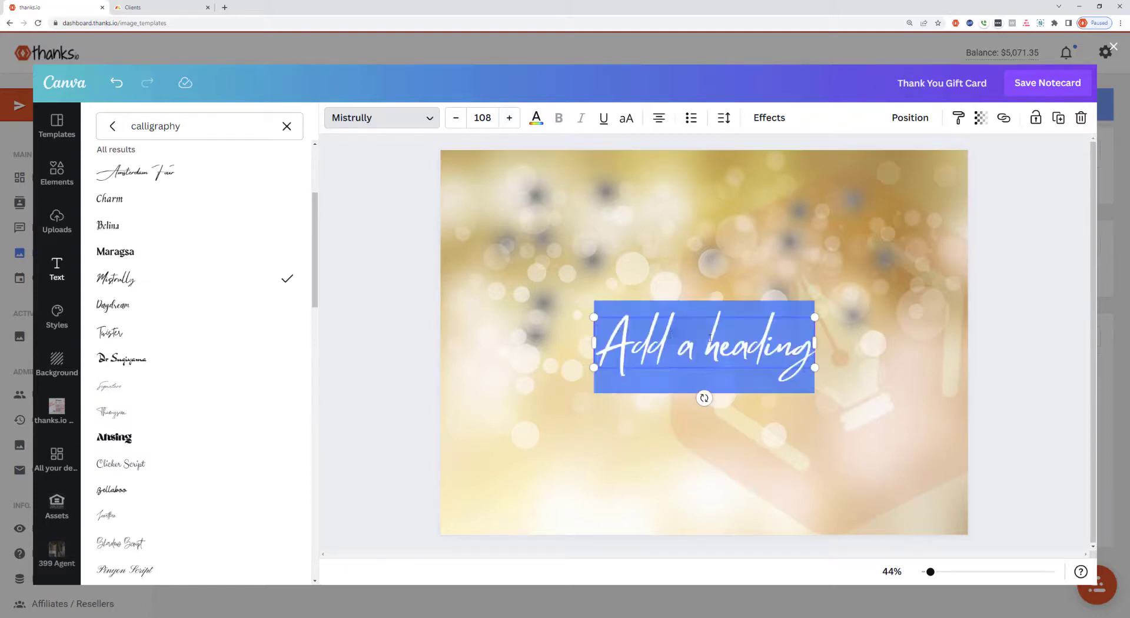
type("Thank YTou")
key("BackSpace")
key("BackSpace")
key("BackSpace")
key("BackSpace")
type("You!")
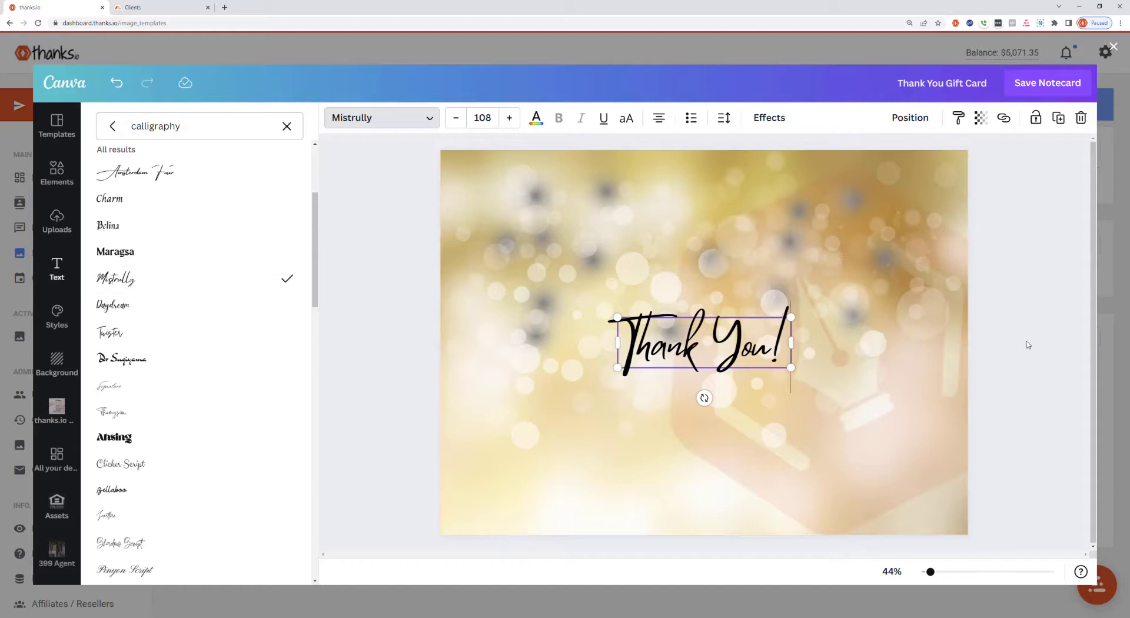
left_click(1021, 336)
left_click(1034, 295)
Enlarge the "Thank You!" heading to span most of the card's width and centre it in the upper half
left_click(747, 356)
left_click_drag(784, 304, 659, 230)
left_click_drag(657, 291, 881, 368)
mouse_move(729, 306)
left_mouse_down()
mouse_move(757, 311)
mouse_move(754, 352)
mouse_move(752, 276)
mouse_move(727, 259)
mouse_move(742, 260)
mouse_move(741, 314)
left_mouse_up()
left_click(1049, 380)
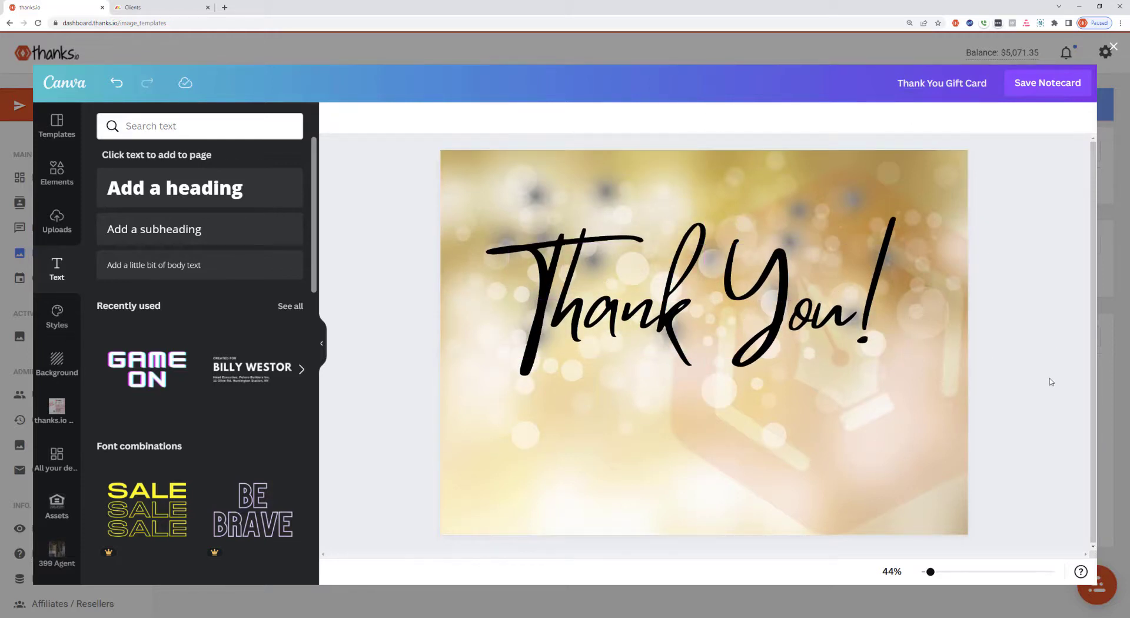
Save the finished notecard design and close the template details dialog
left_click(1041, 85)
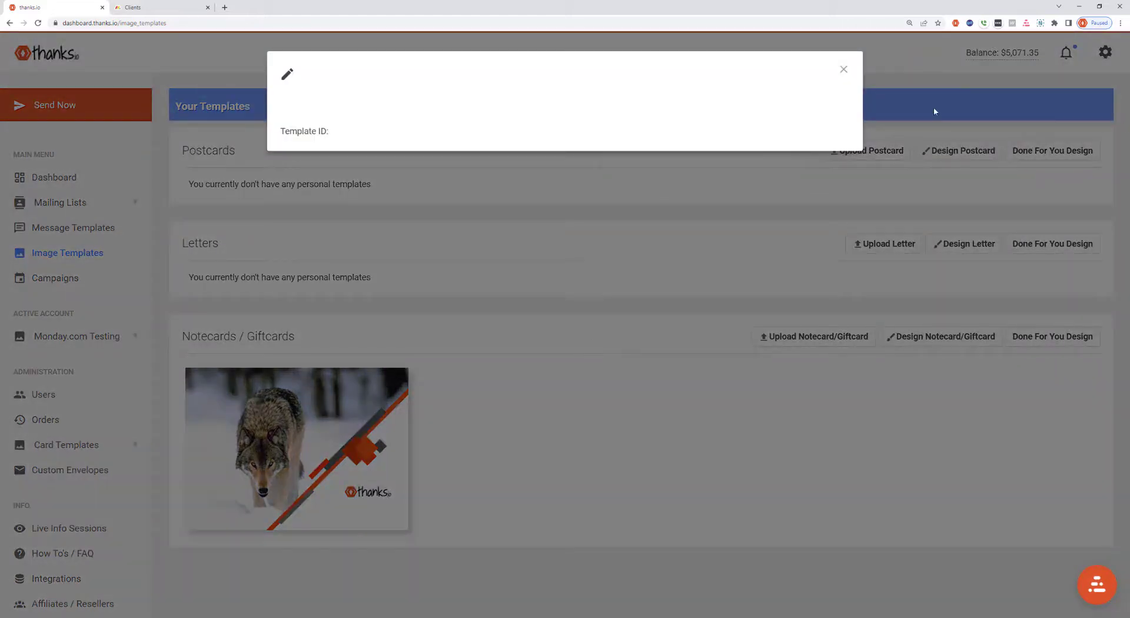
left_click(844, 70)
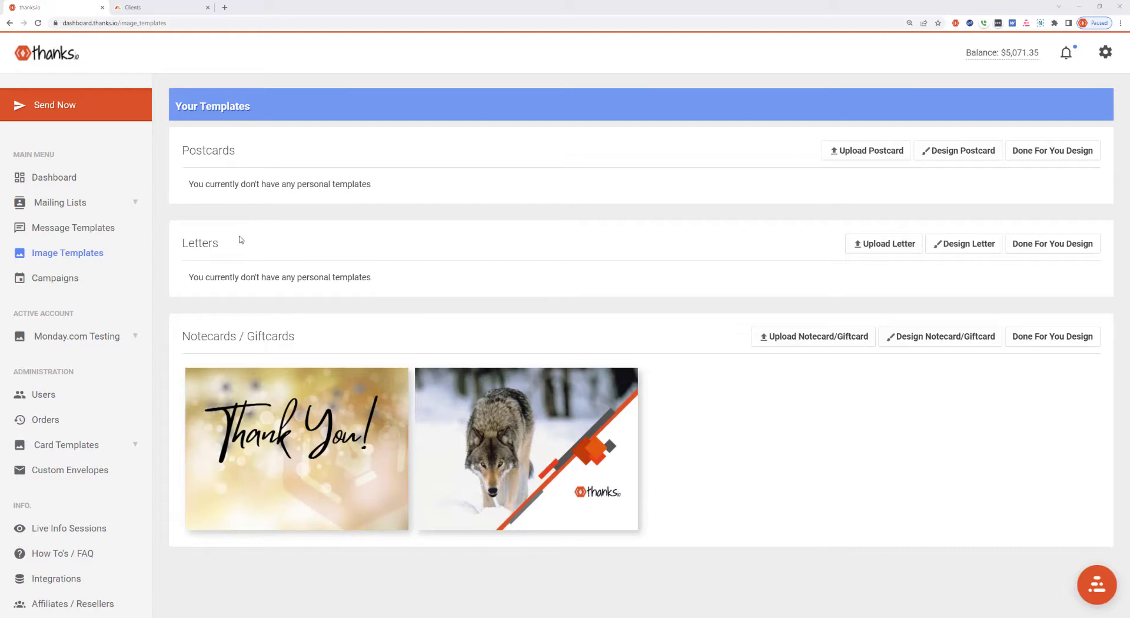
Start a new campaign that sends a Giftcard with the "Thank You Gift Card - Canva Design 2022-05-11" image template
left_click(65, 283)
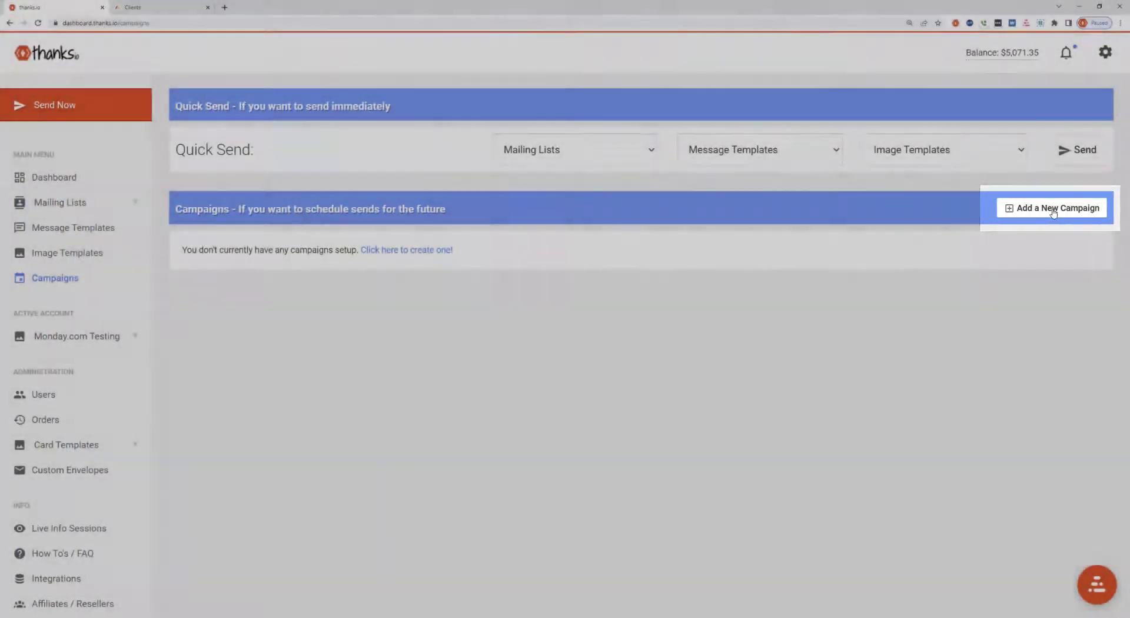
left_click(1052, 210)
left_click(444, 126)
left_click(427, 202)
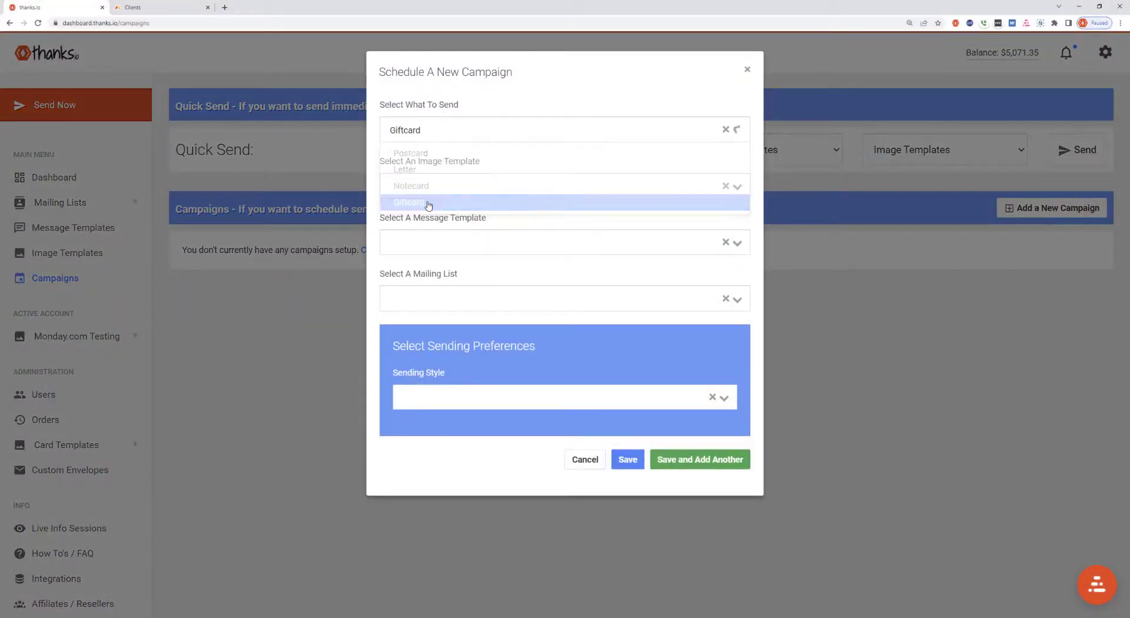
left_click(430, 184)
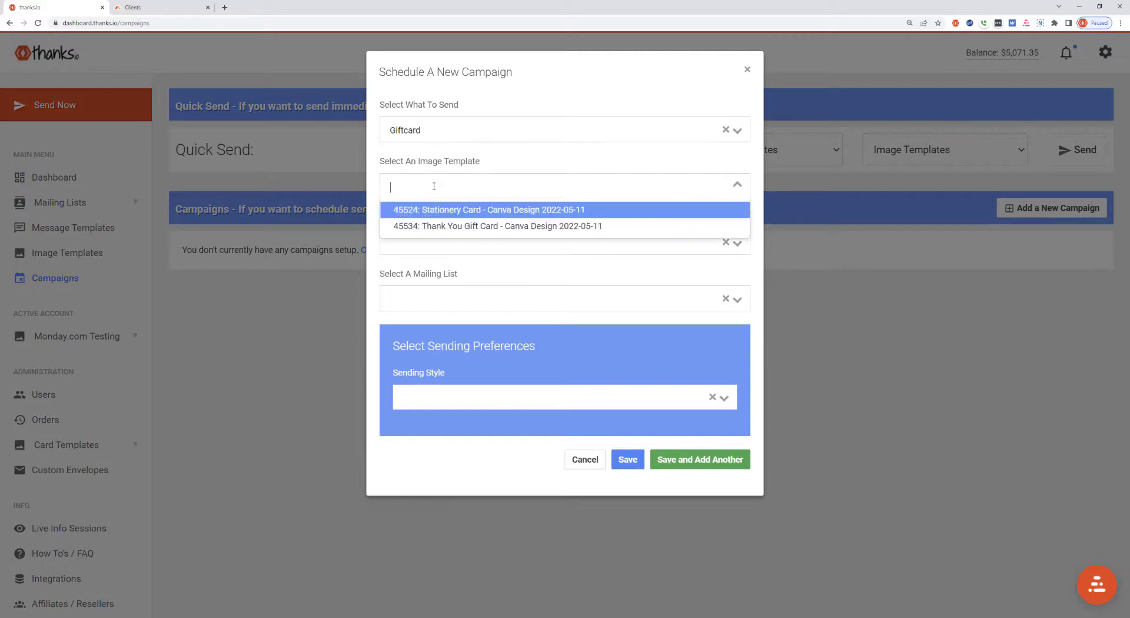
left_click(447, 228)
Assign the "Thank You Card" message template and the "Thank You Cards" mailing list to the campaign
left_click(417, 246)
left_click(426, 270)
left_click(446, 301)
left_click(427, 323)
Examine the campaign's Holiday, Birthday and Specific Date sending styles, including the holiday choices and arrival date calendar
left_click(420, 395)
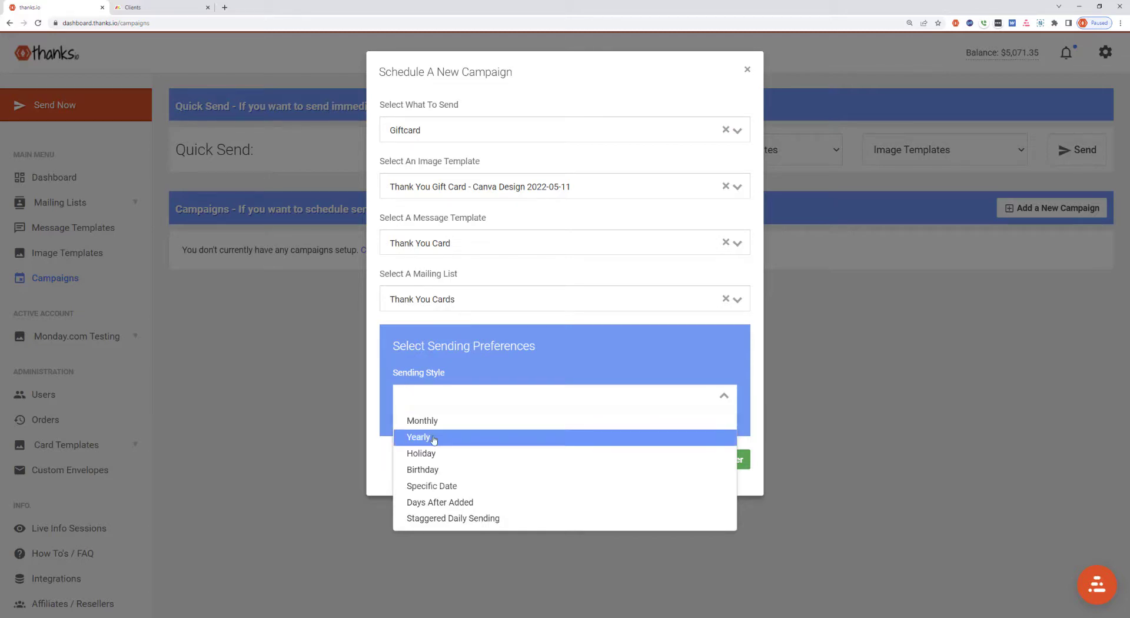
left_click(440, 460)
left_click(452, 453)
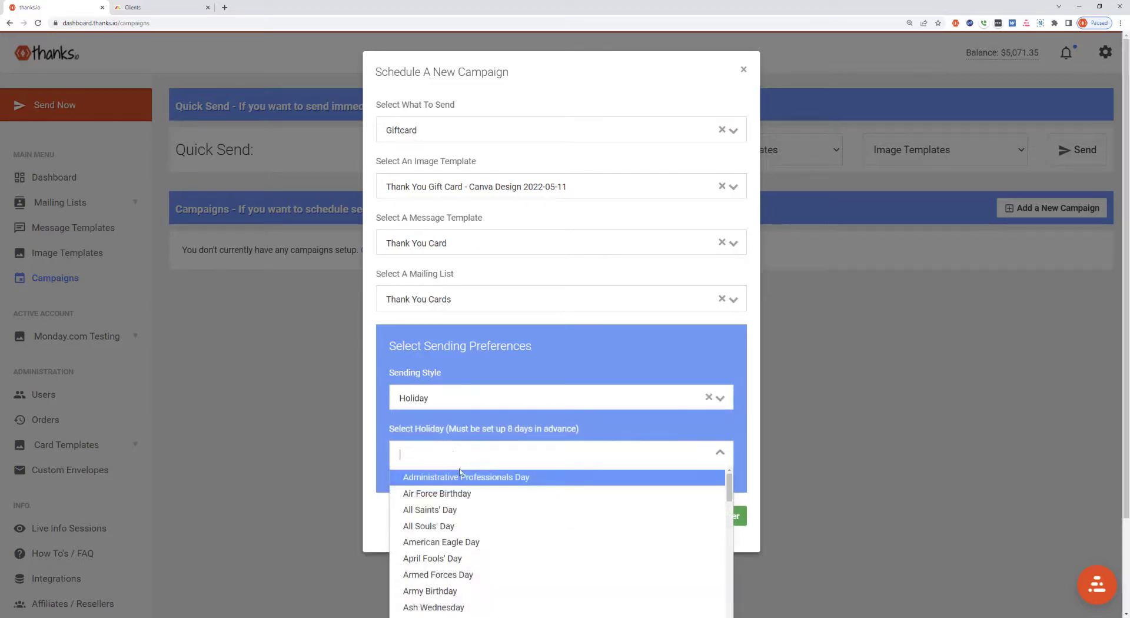
scroll(449, 479, "down", 10)
left_click(442, 398)
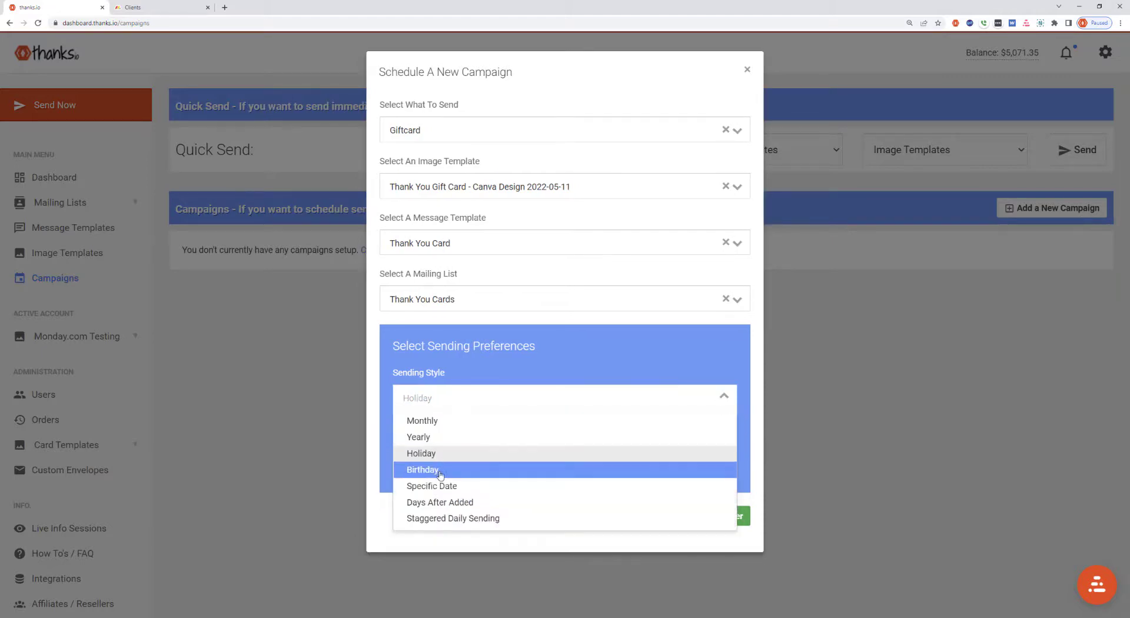
left_click(438, 462)
left_click(462, 396)
left_click(426, 481)
left_click(446, 453)
scroll(438, 497, "down", 1)
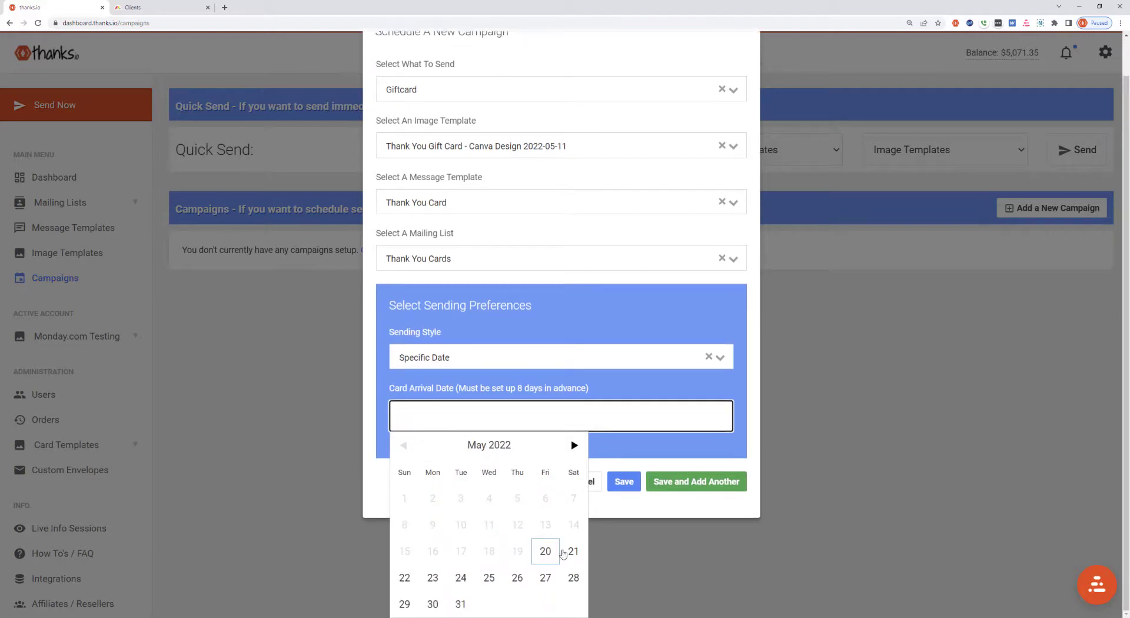
Examine the campaign's Days After Added and Staggered Daily Sending styles, including the sends-per-year setting
left_click(486, 364)
left_click(463, 503)
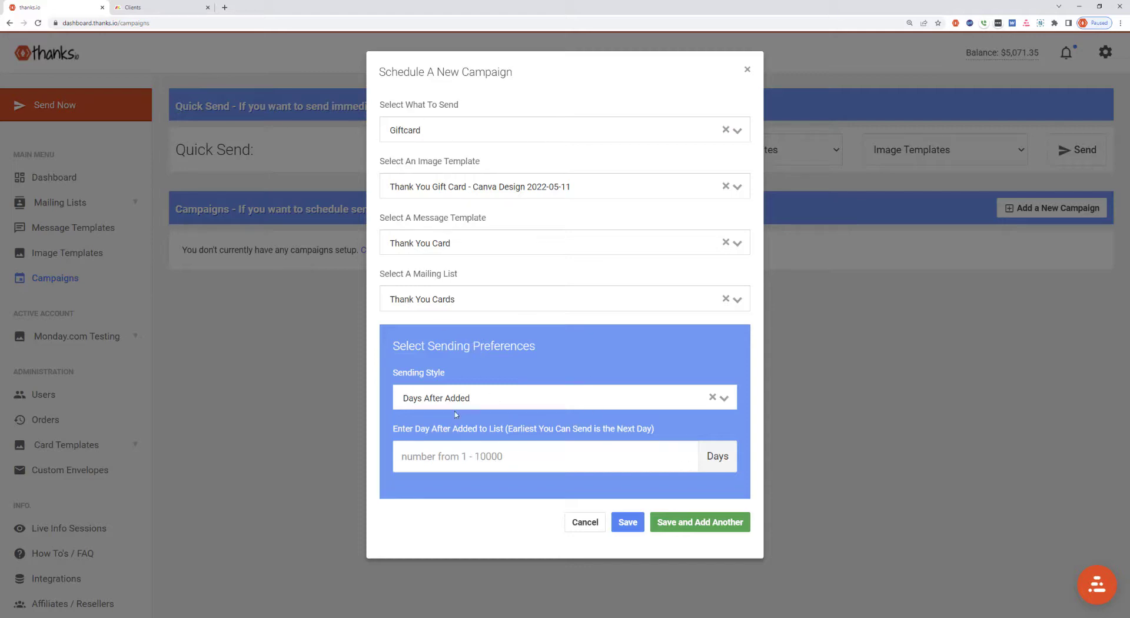
left_click(507, 402)
left_click(460, 523)
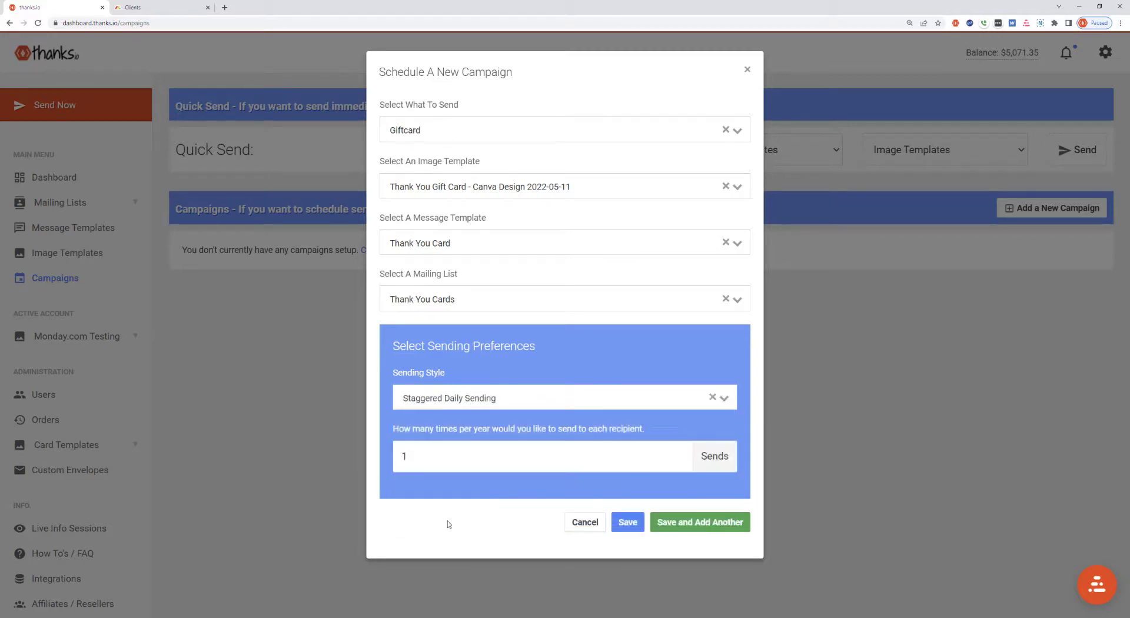
left_click_drag(436, 453, 381, 450)
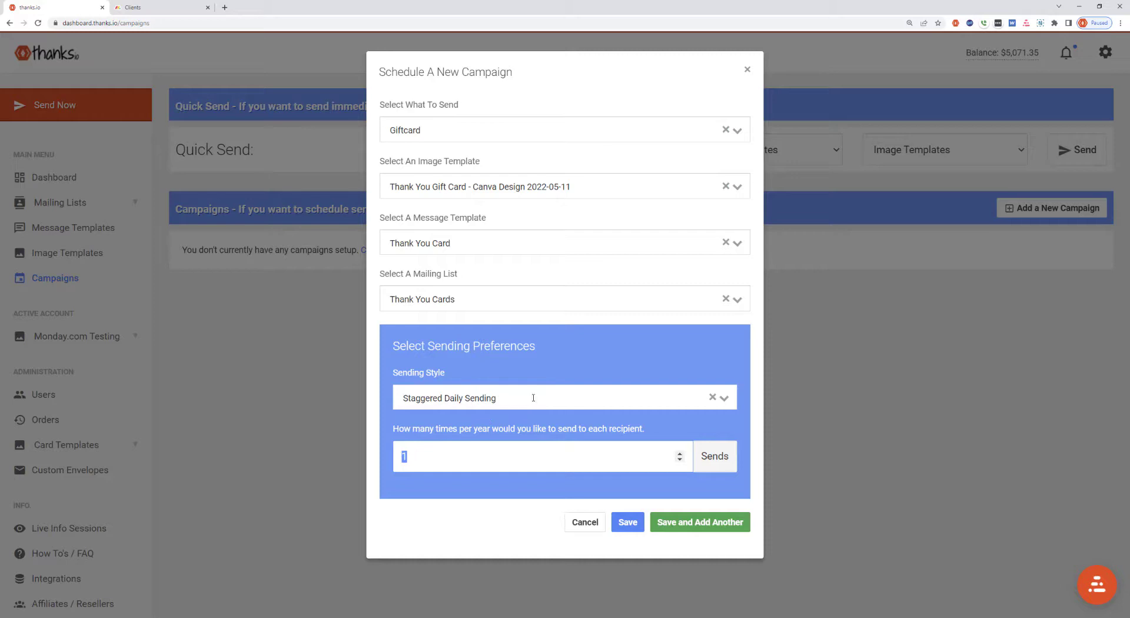
Set the campaign's sending style to Days After Added with 1 day and save the campaign
left_click(471, 406)
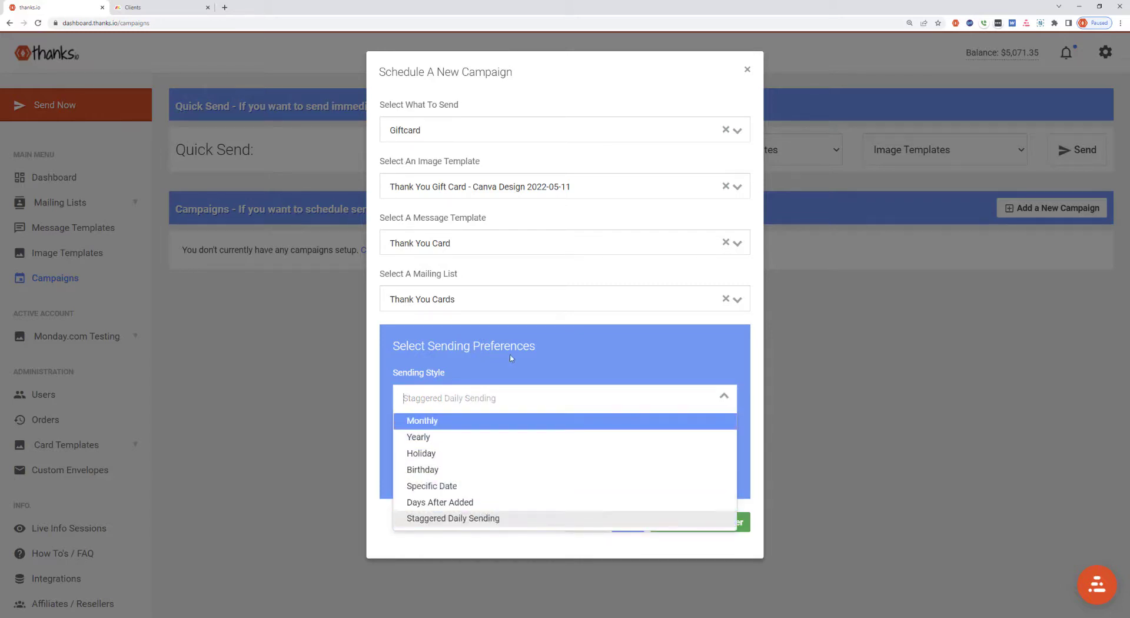
left_click(451, 504)
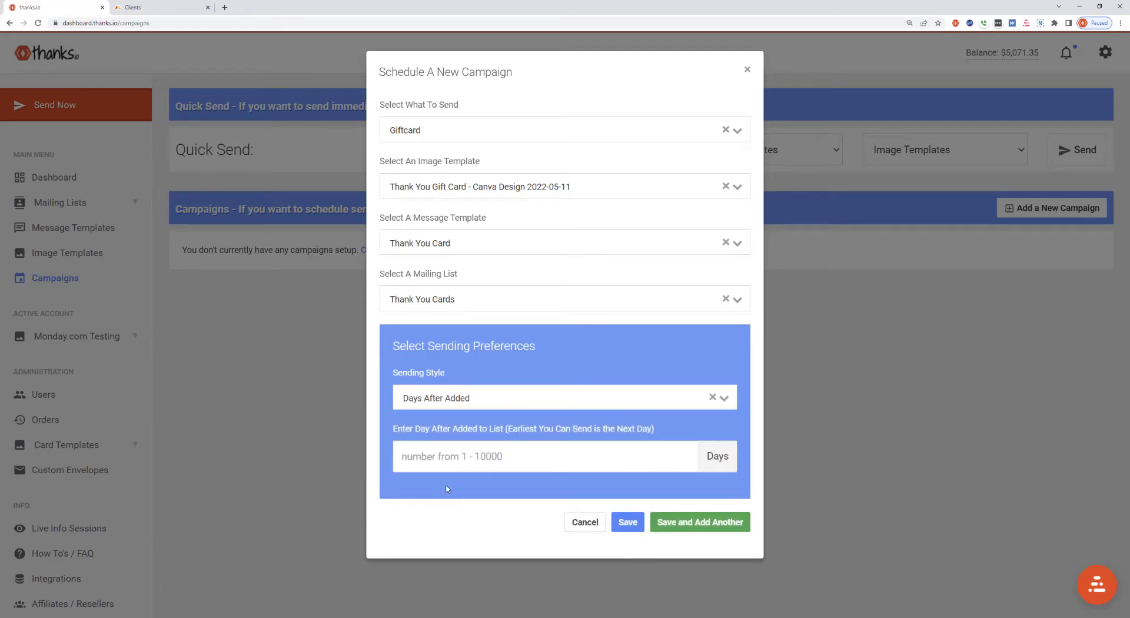
left_click(419, 458)
type("1")
left_click(626, 522)
left_click(520, 414)
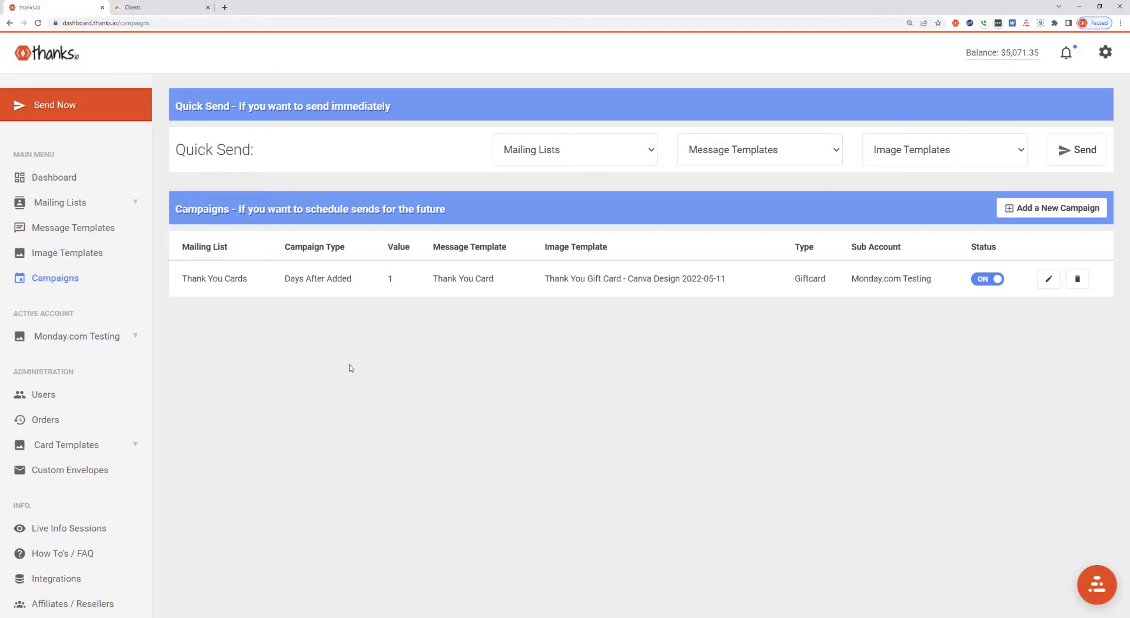
Start an immediate Giftcard send with the "Thank You!" Canva design and load the saved message template with the $10 Starbucks giftcard
left_click(47, 106)
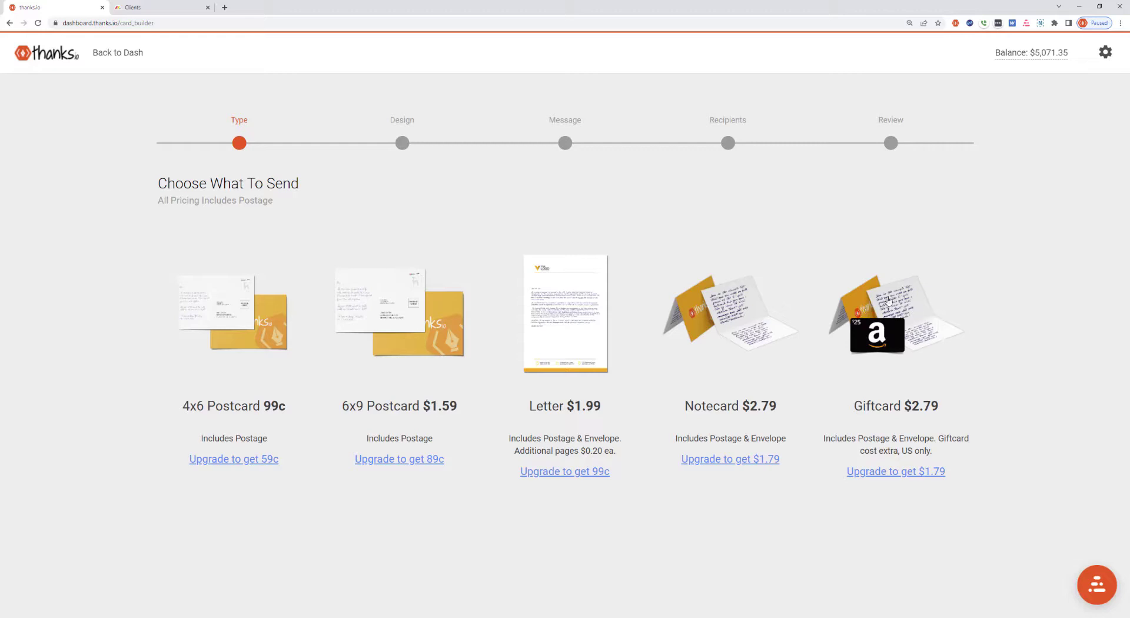
left_click(897, 329)
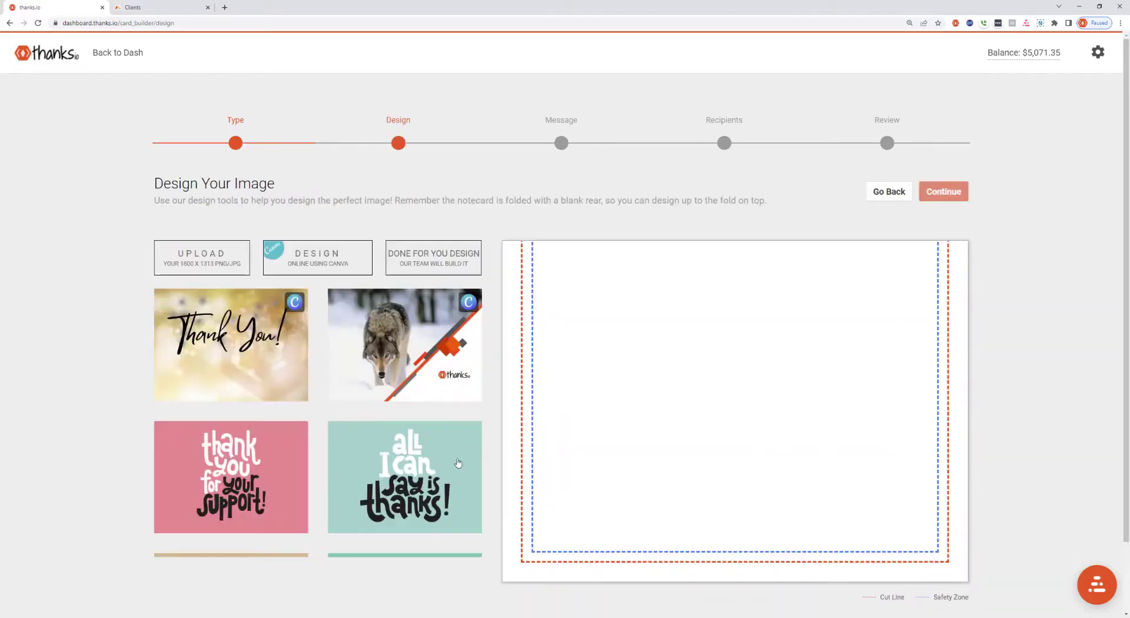
left_click(250, 330)
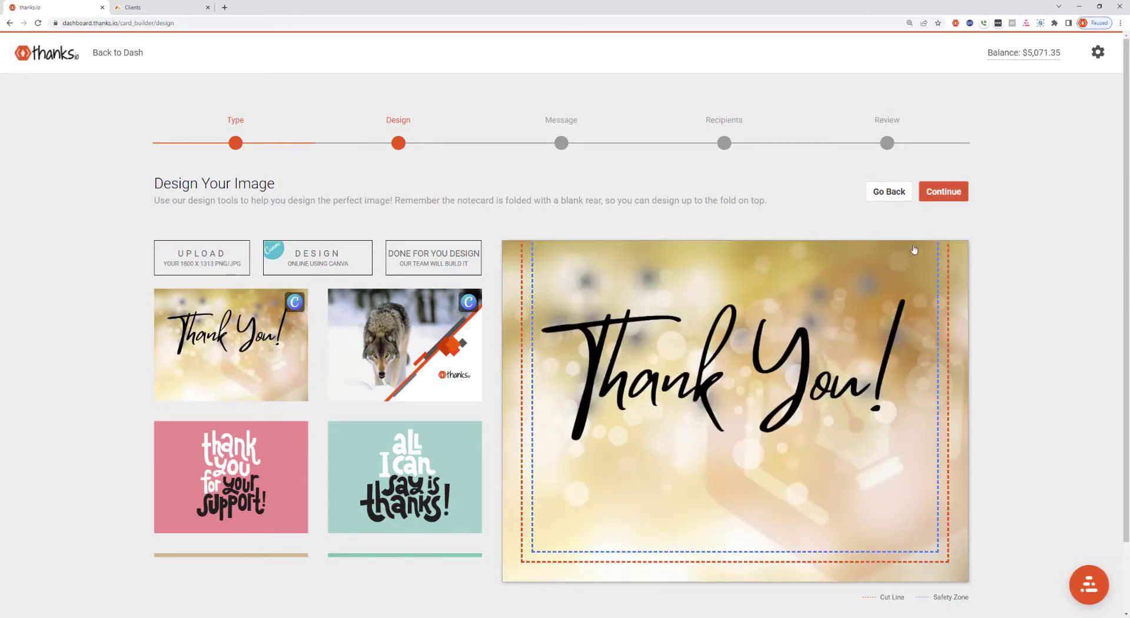
left_click(947, 193)
left_click(324, 251)
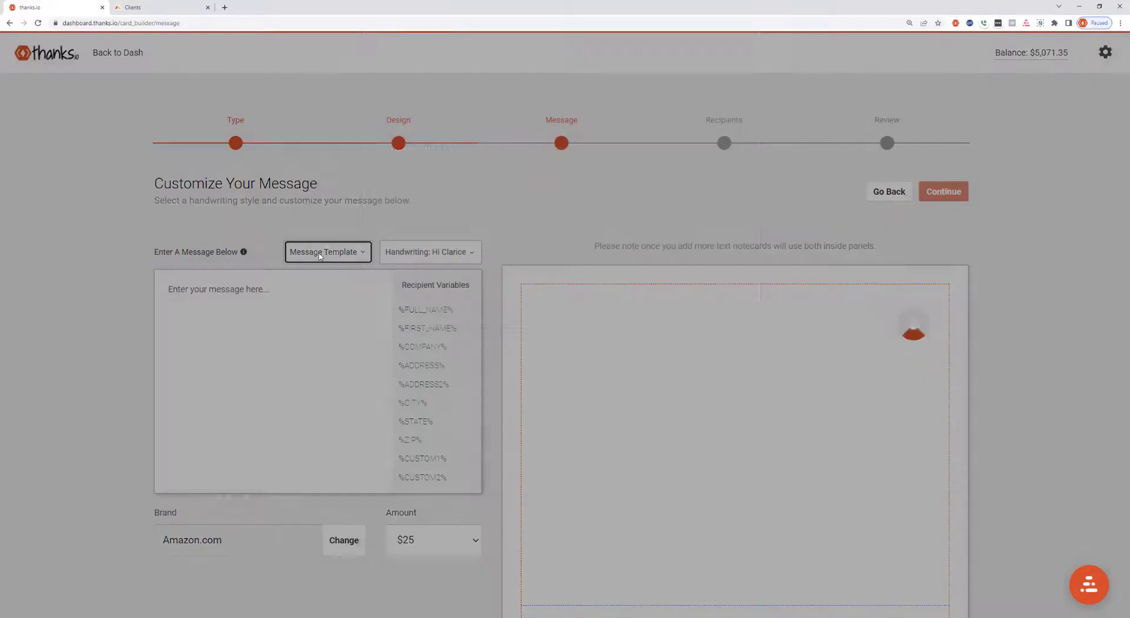
left_click(447, 232)
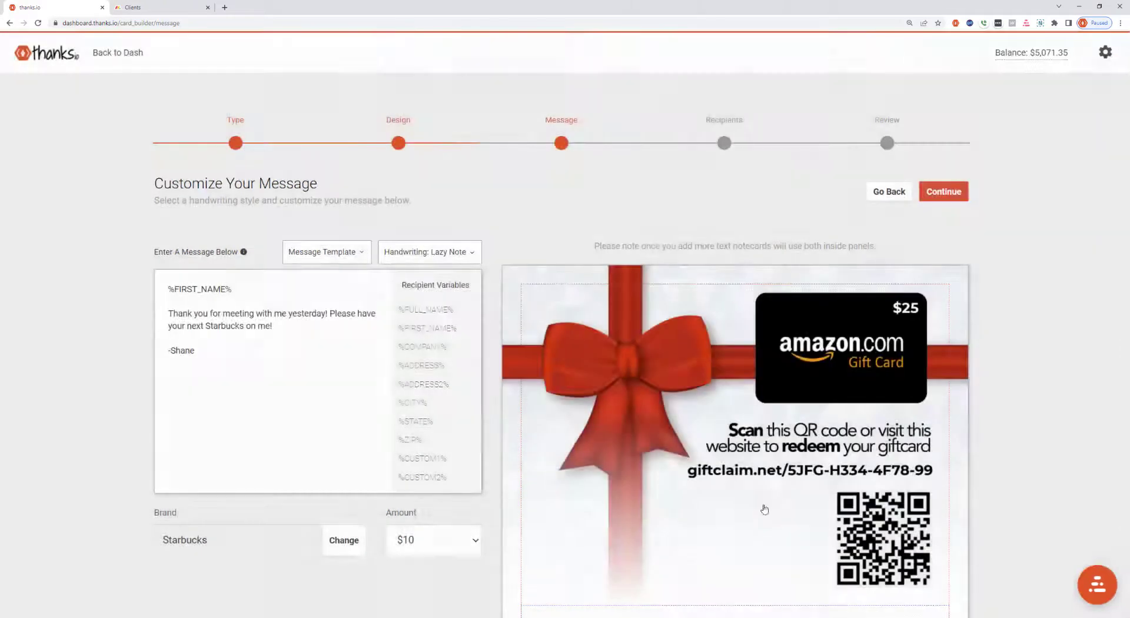
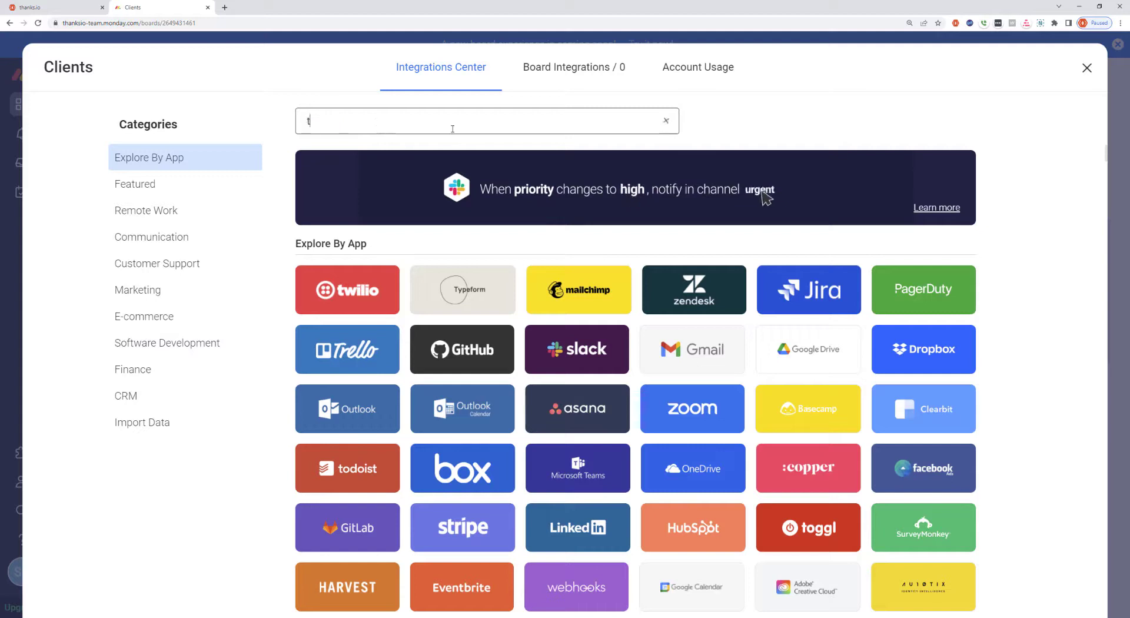
Find the thanks.io integration for monday.com's Clients board and start its recipe that sends a recipient when status changes to something
type("thanks")
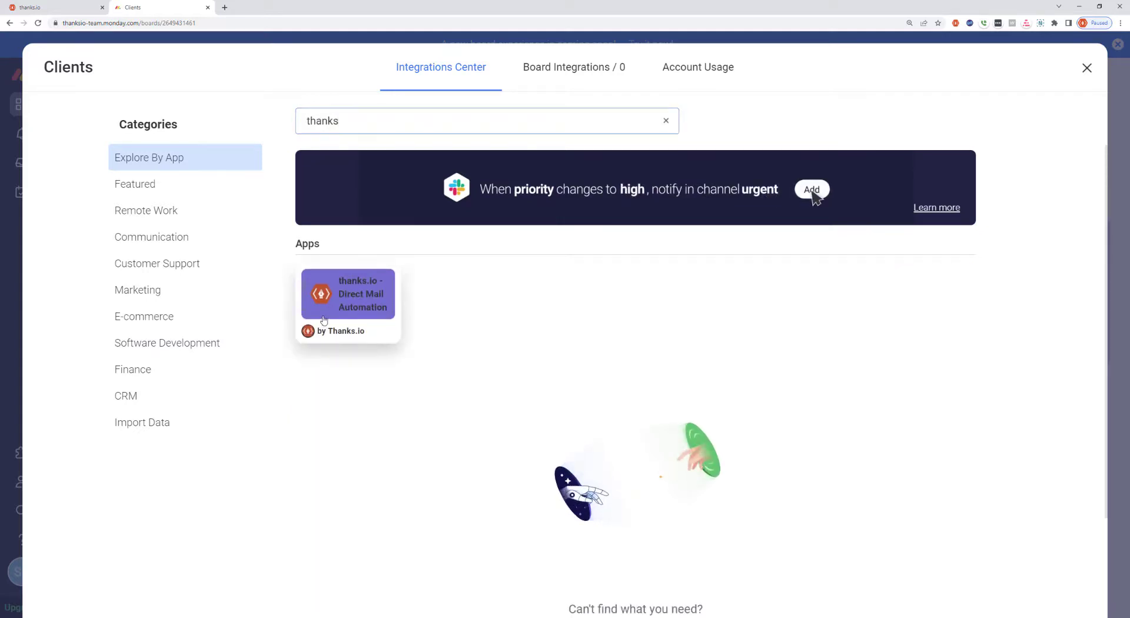
left_click(329, 294)
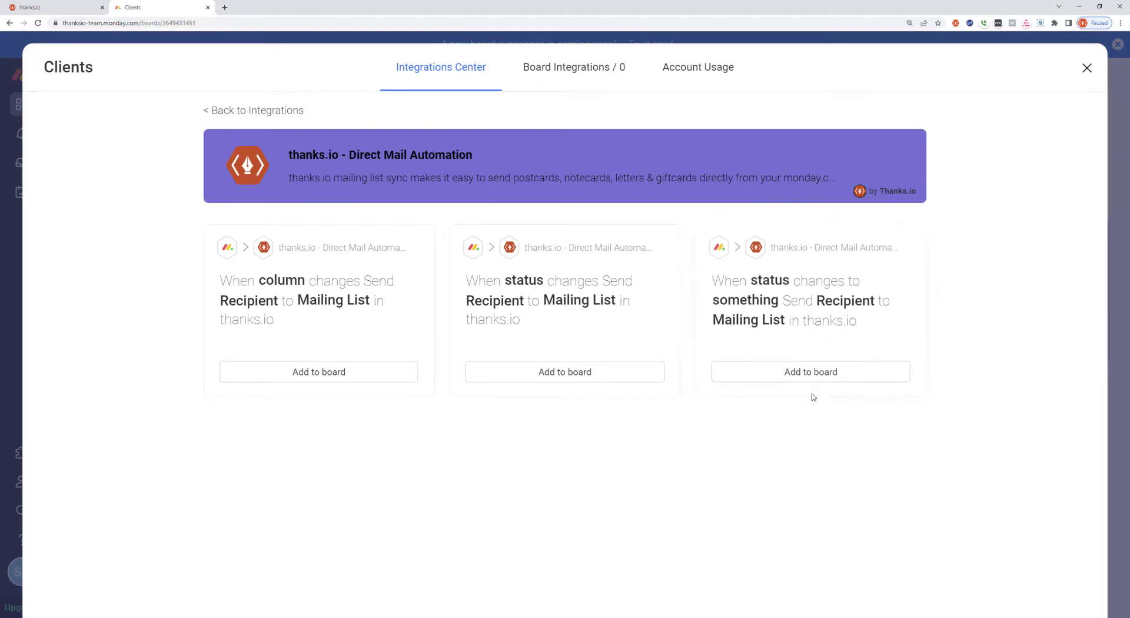
left_click(802, 376)
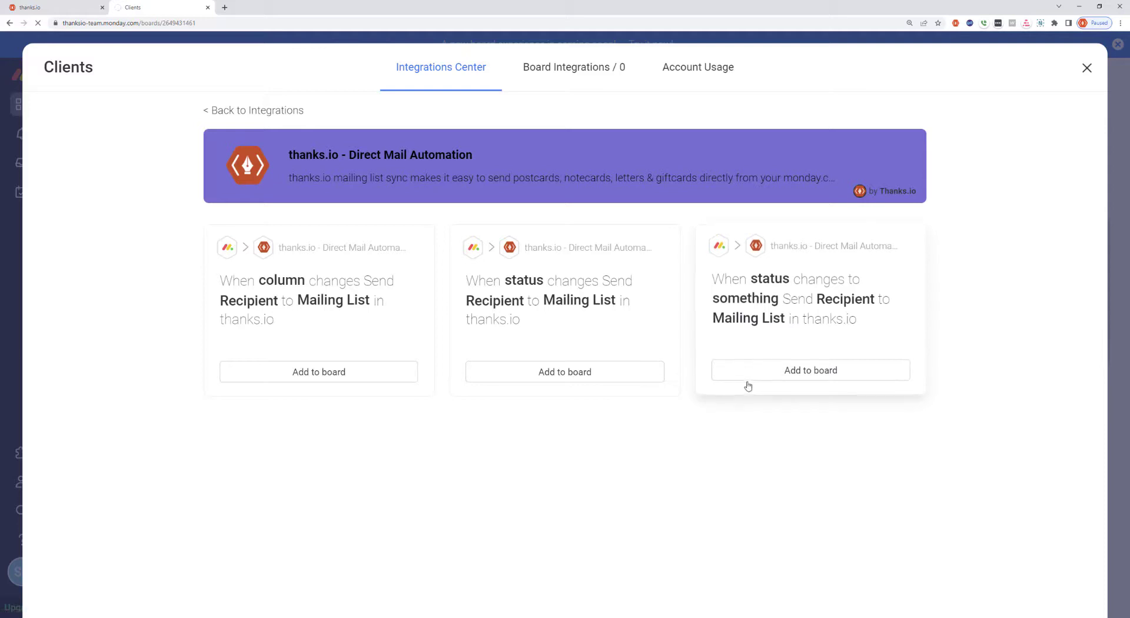
left_click(747, 382)
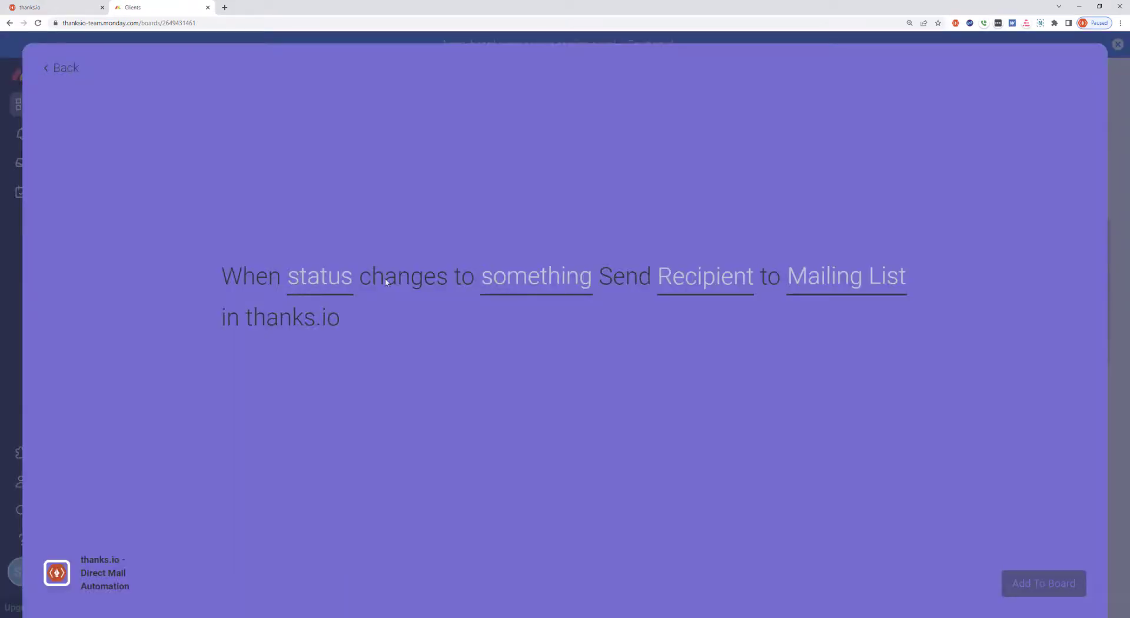
Set the recipe's trigger to the Campaigns column changing to All Channels
left_click(320, 278)
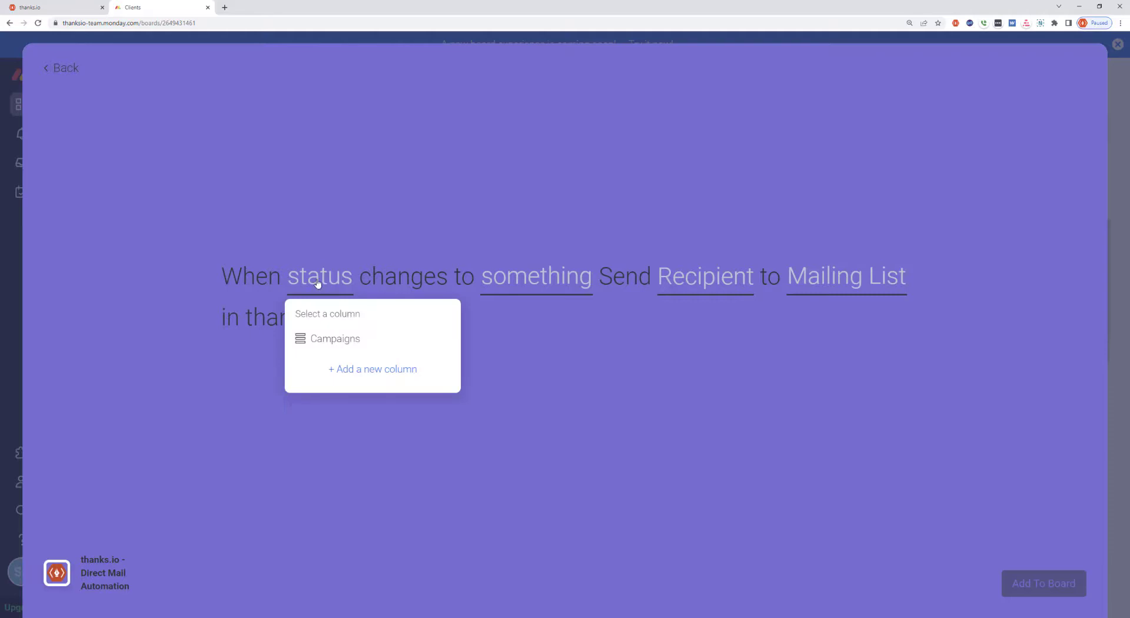
left_click(319, 344)
left_click(581, 281)
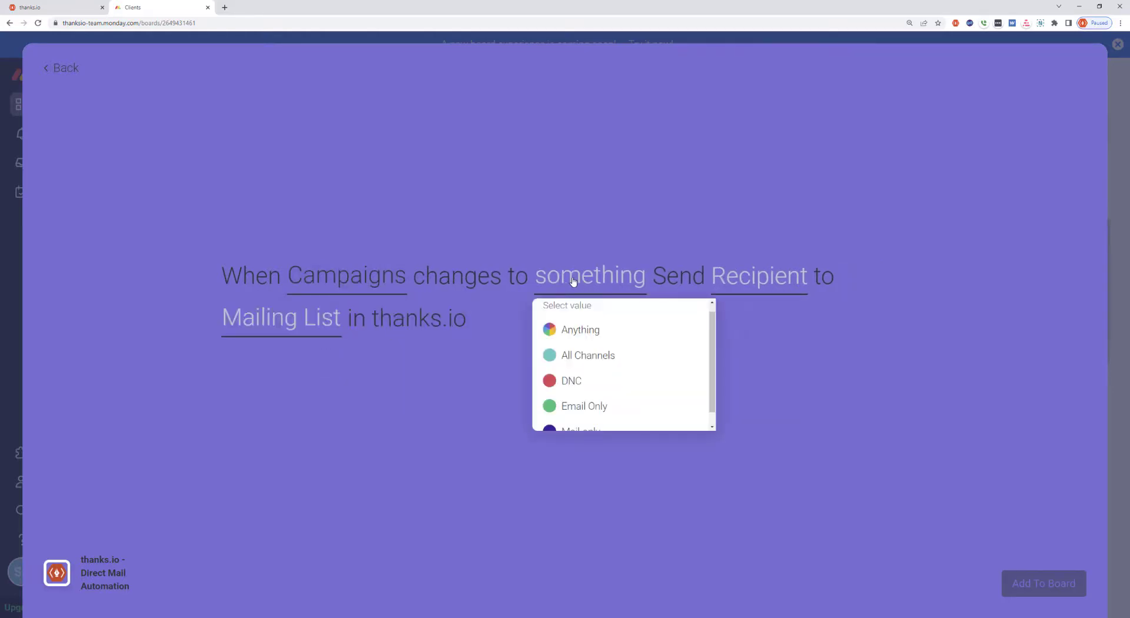
left_click(585, 355)
Open the recipe's Recipient field mapping and map Name to the board's Name column
left_click(774, 281)
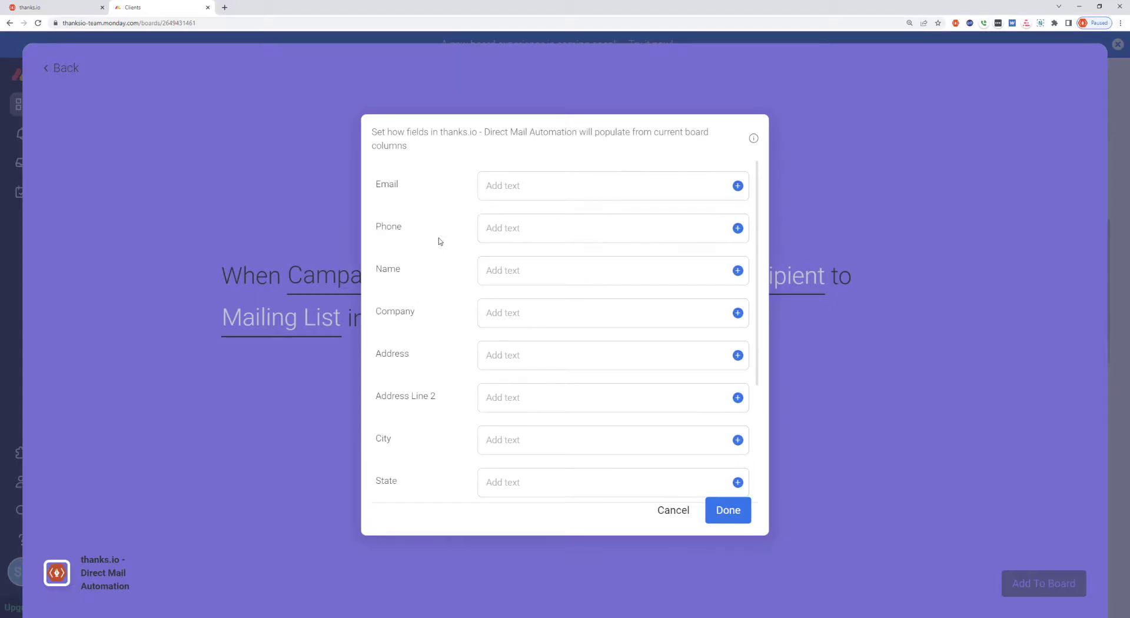
scroll(434, 303, "down", 2)
scroll(437, 307, "up", 2)
left_click(736, 272)
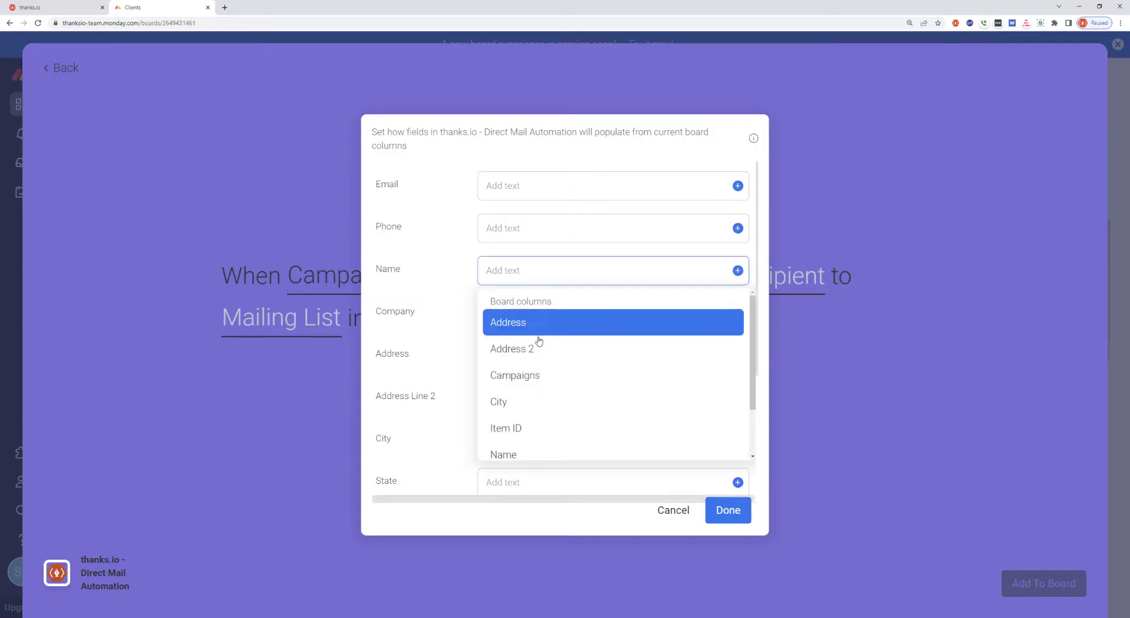
left_click(523, 447)
Map the recipient's Address, Address Line 2 and City fields to the Address, Address 2 and City columns
scroll(470, 362, "down", 3)
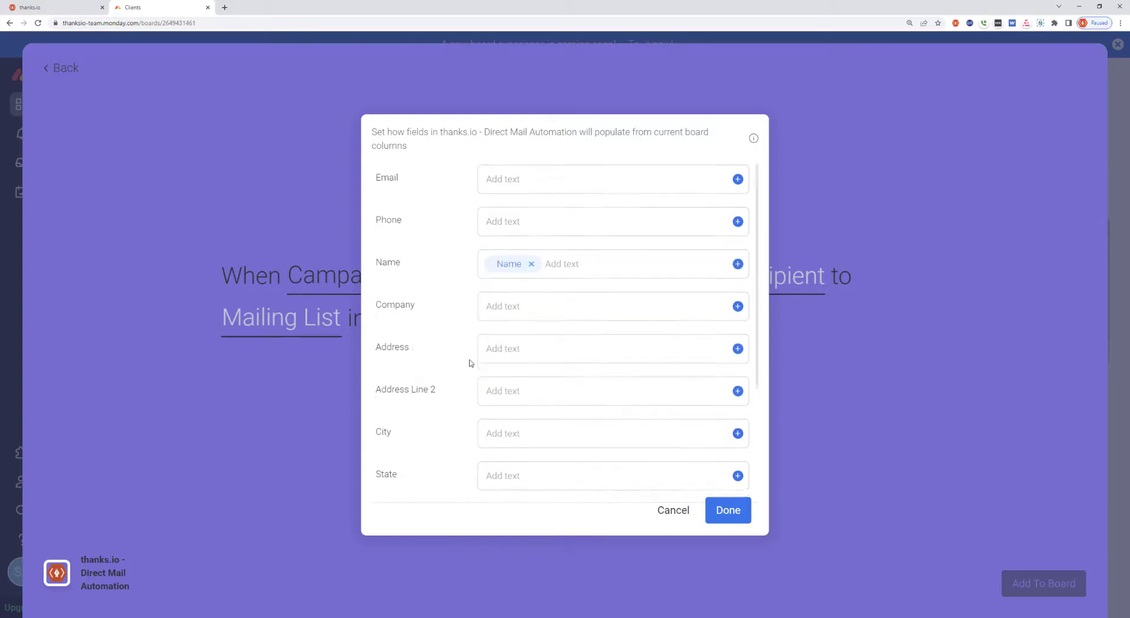
left_click(737, 223)
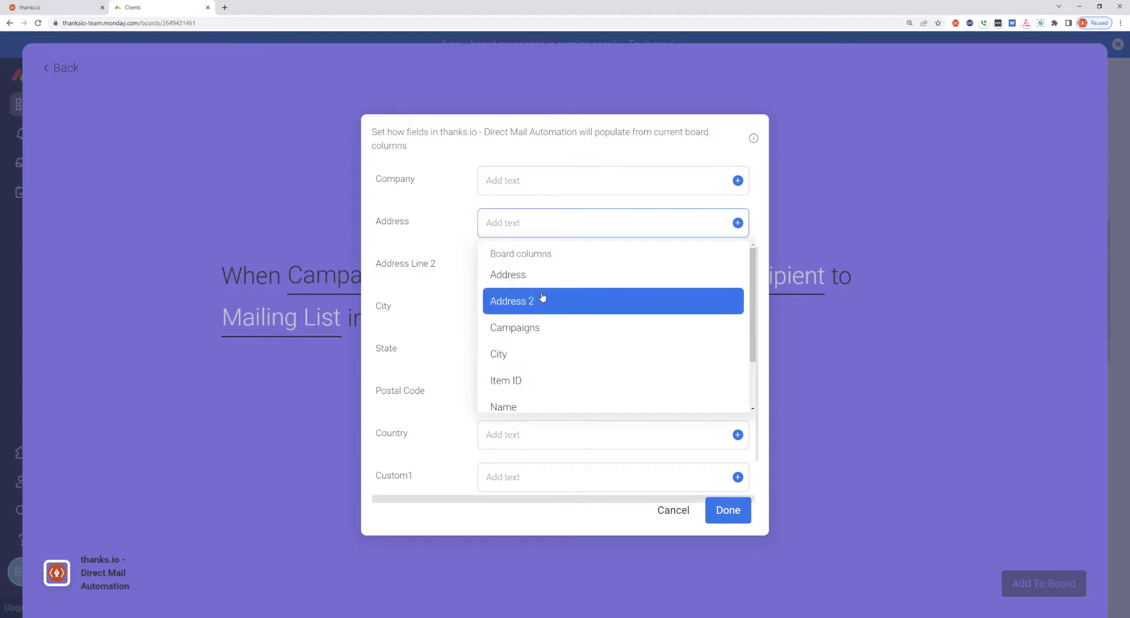
left_click(536, 275)
left_click(737, 265)
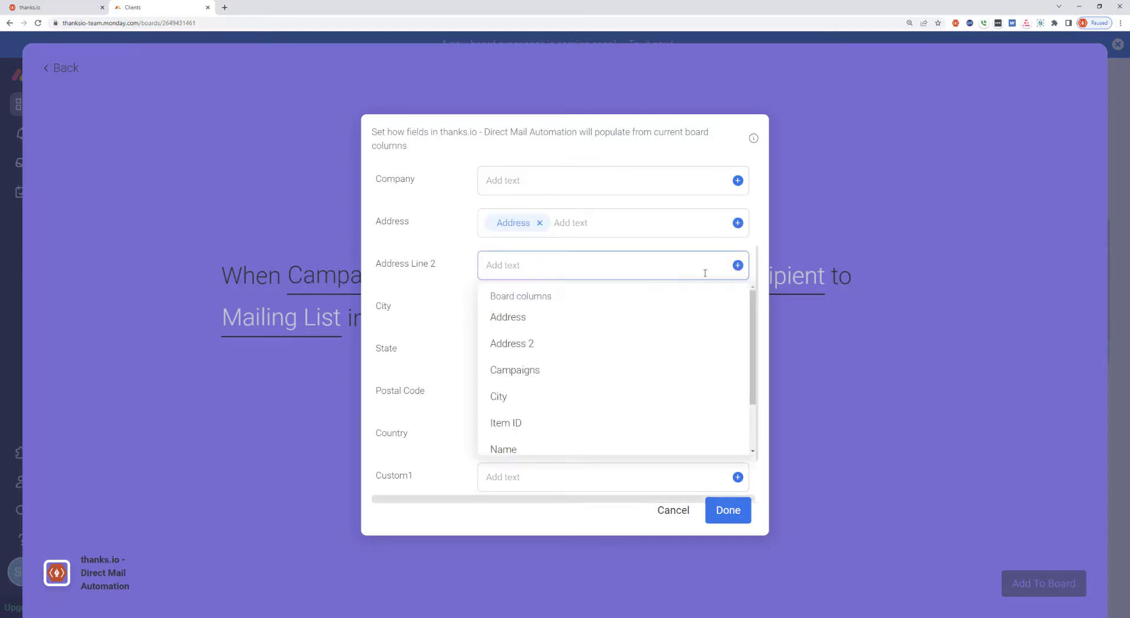
left_click(583, 345)
left_click(737, 307)
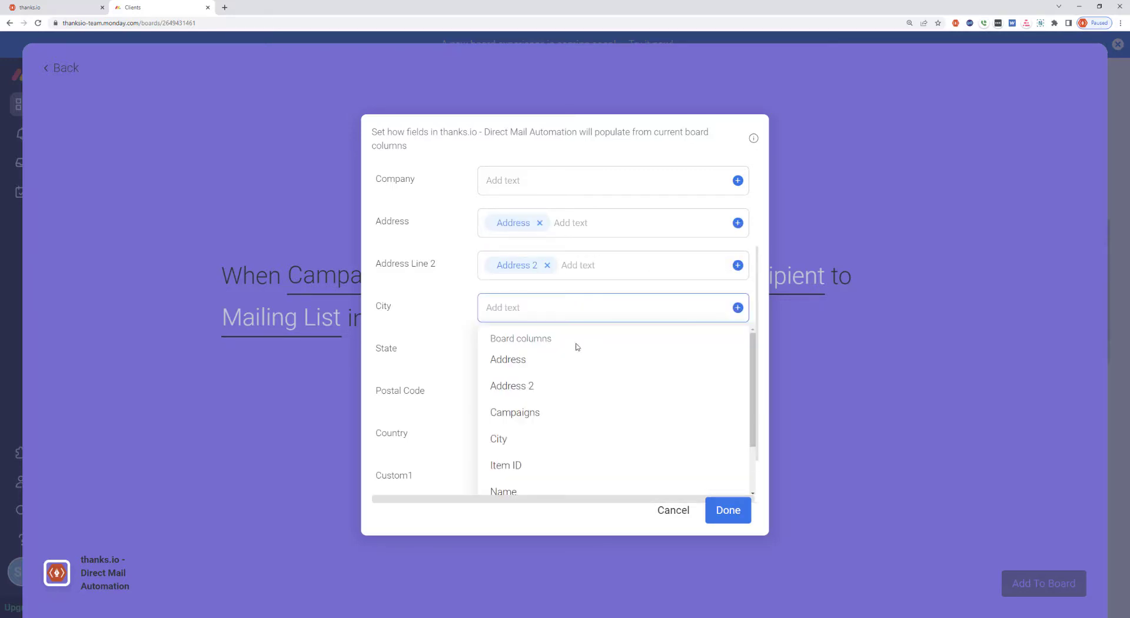
left_click(532, 433)
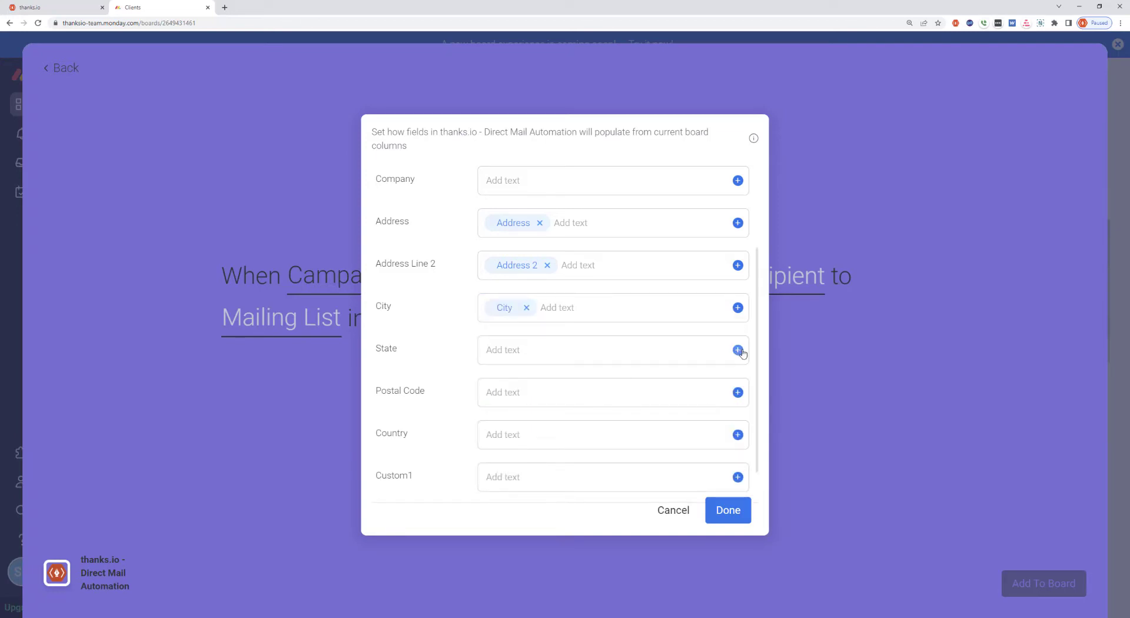
Map State to the ST column and Postal Code to the Zip column, and confirm the recipient mapping
left_click(737, 350)
scroll(605, 411, "down", 3)
left_click(533, 442)
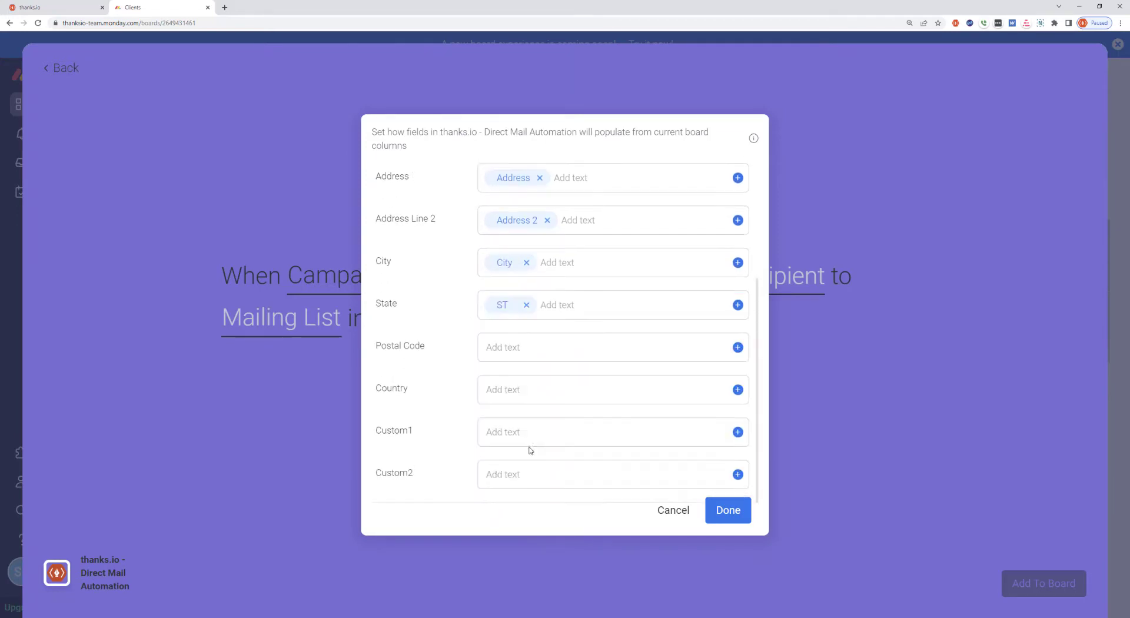
left_click(737, 347)
scroll(592, 429, "down", 5)
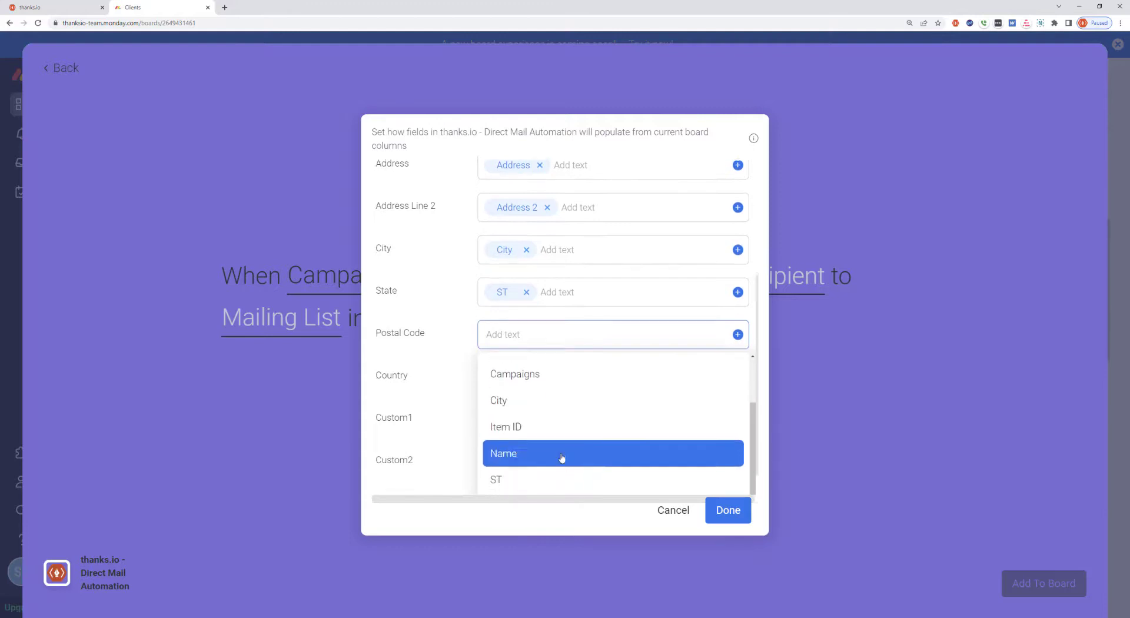
left_click(523, 477)
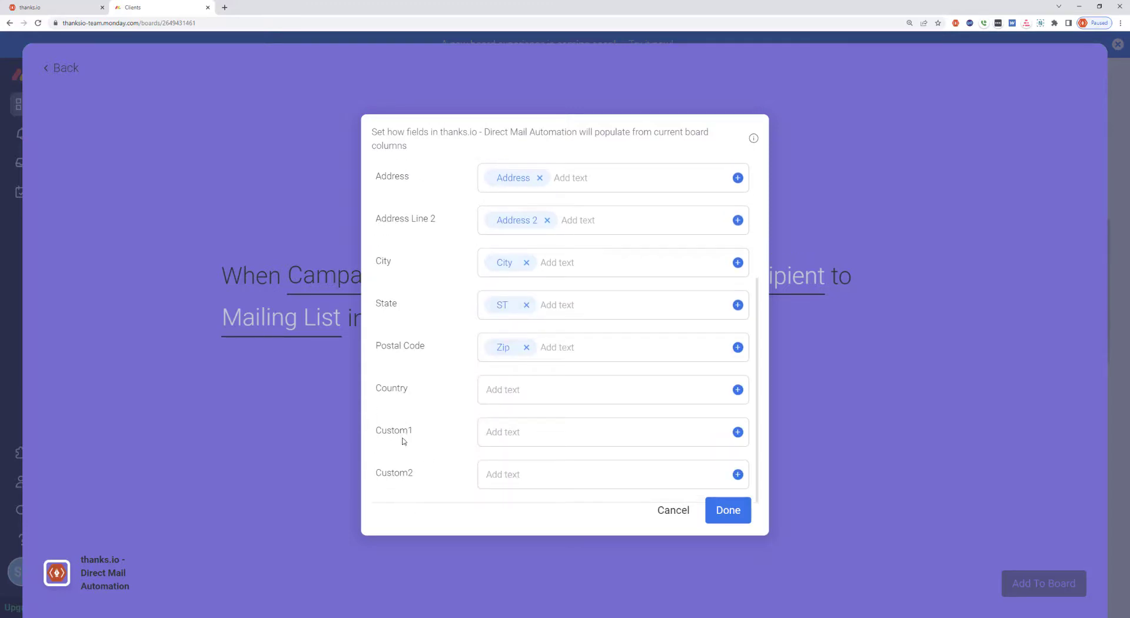
right_click(441, 497)
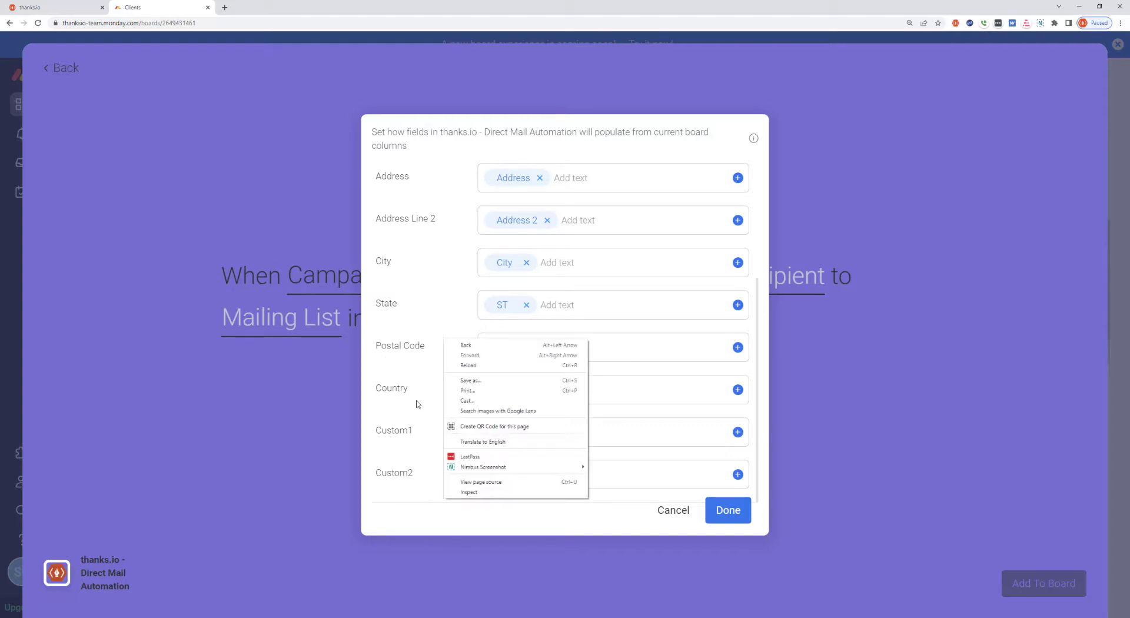
left_click(416, 404)
scroll(432, 448, "up", 3)
scroll(429, 429, "down", 3)
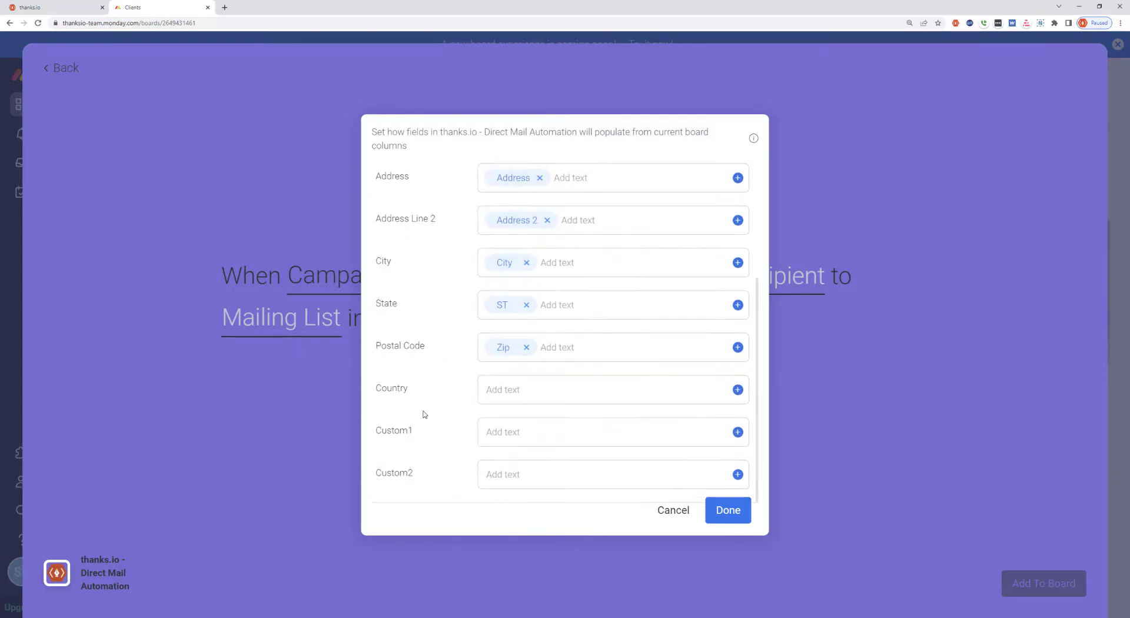
left_click(734, 511)
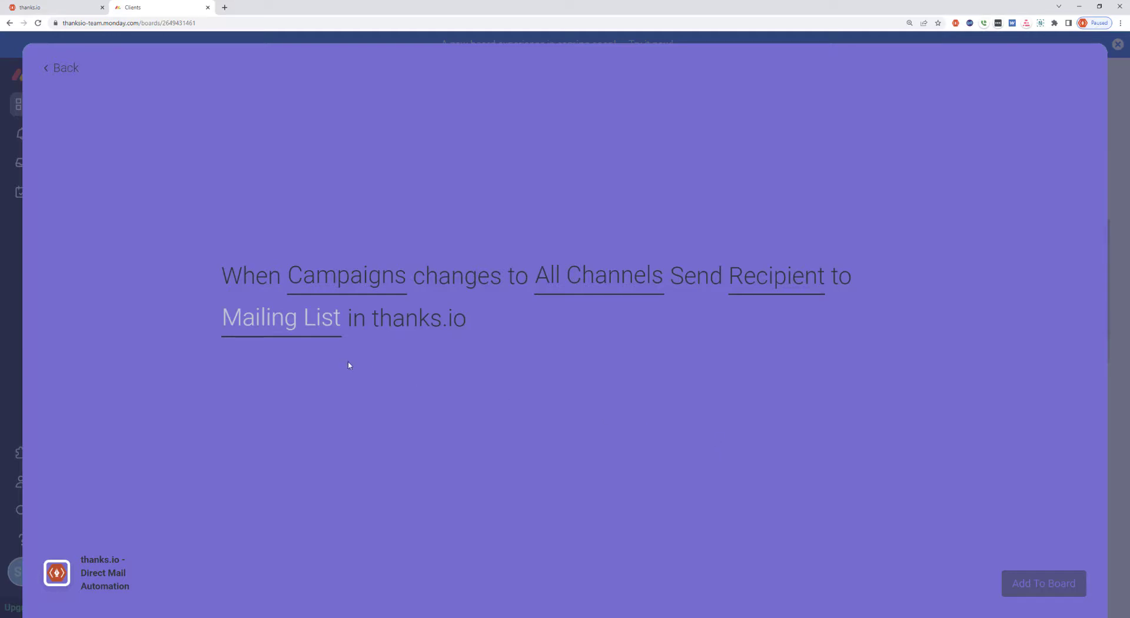
Choose "Thank You Cards" as the recipe's mailing list and add the integration to the board
left_click(291, 326)
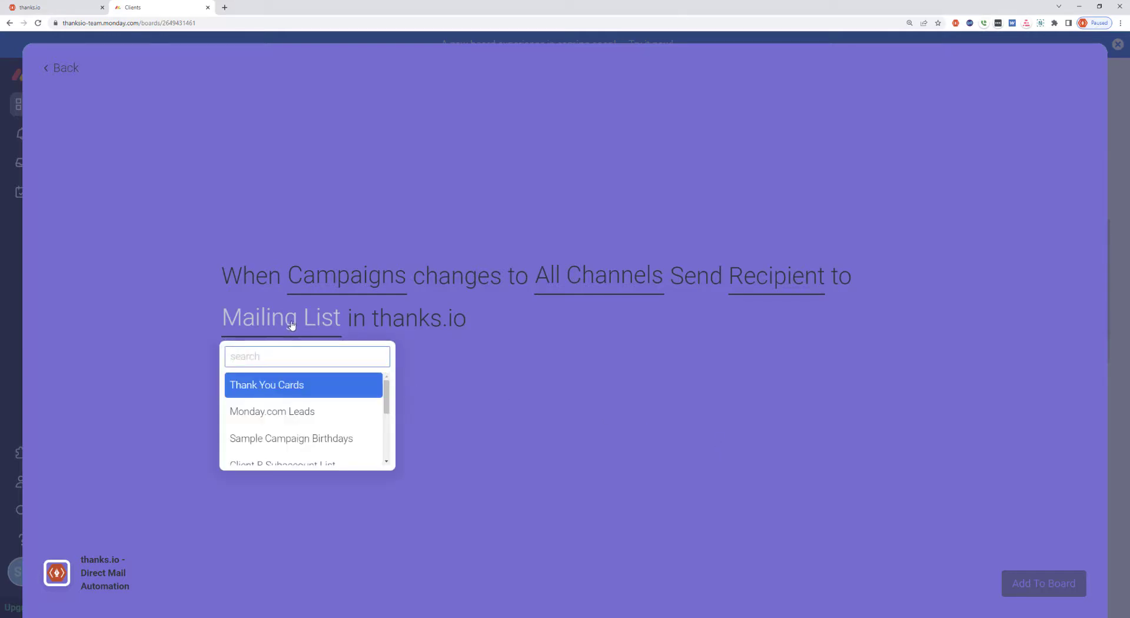
left_click(275, 387)
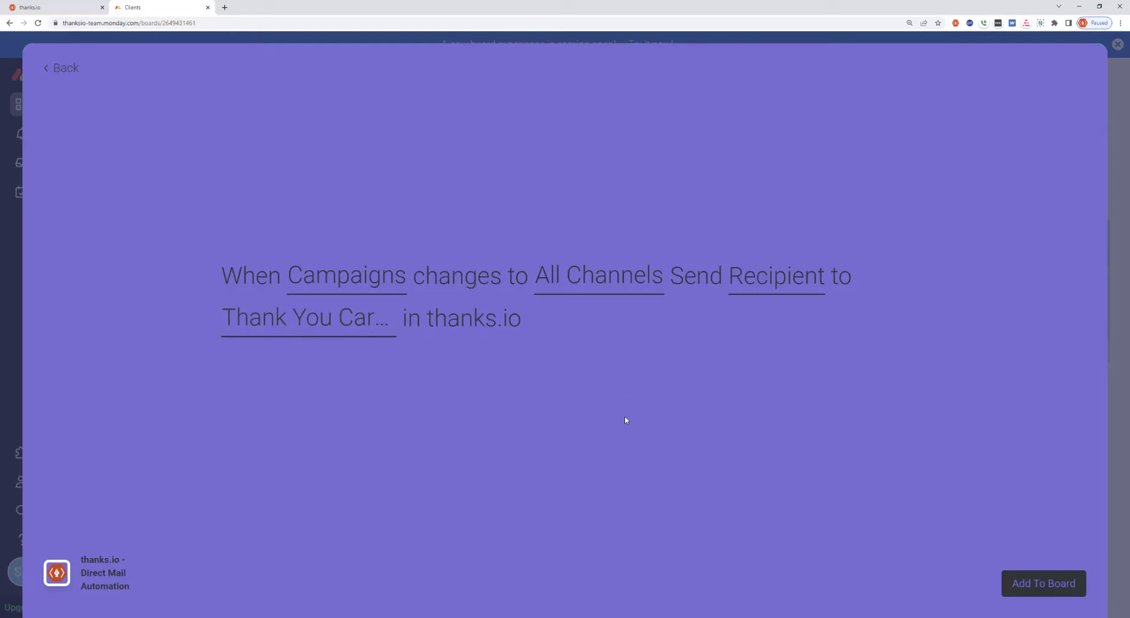
left_click(1067, 582)
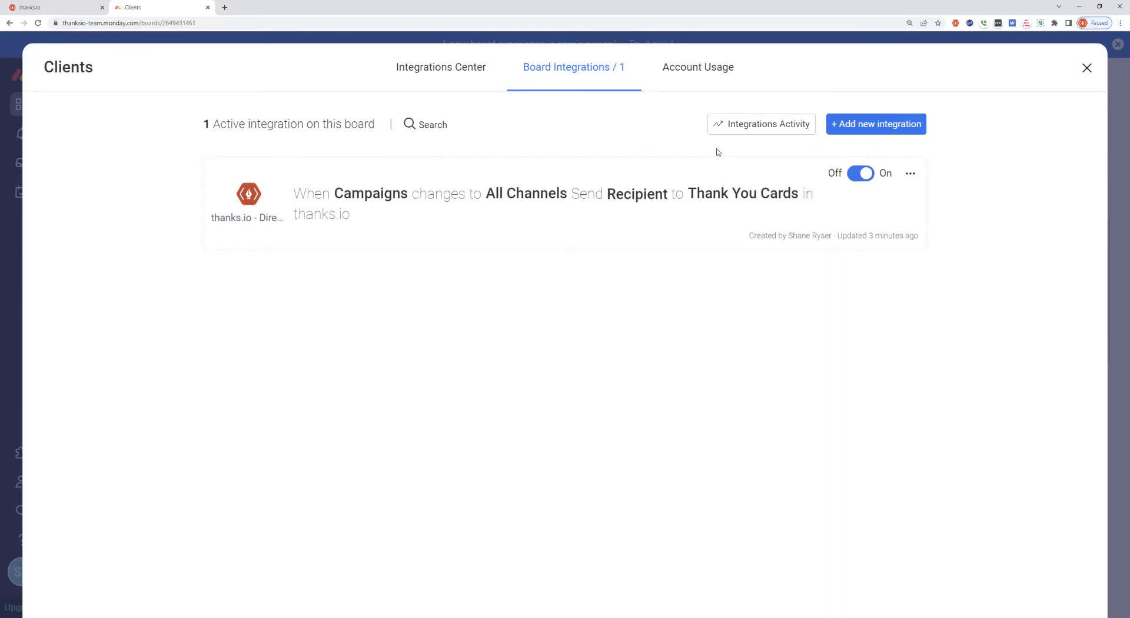
Start a new board integration by finding the thanks.io app and choosing its "When status changes to something Send Recipient to Mailing List" recipe
left_click(880, 122)
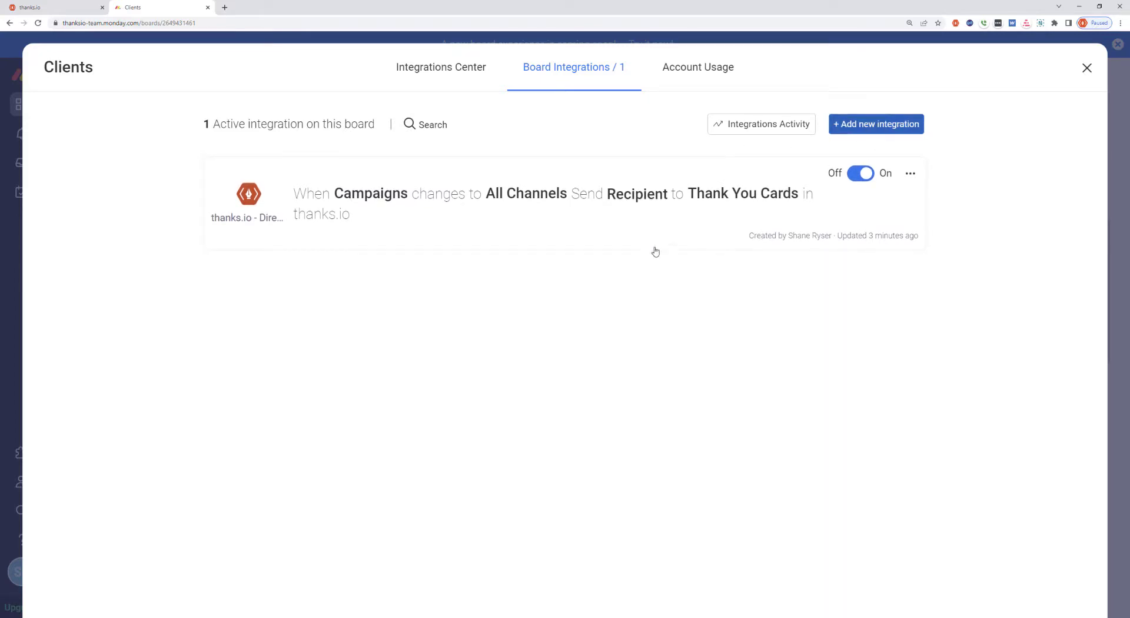
left_click(525, 117)
type("thanks")
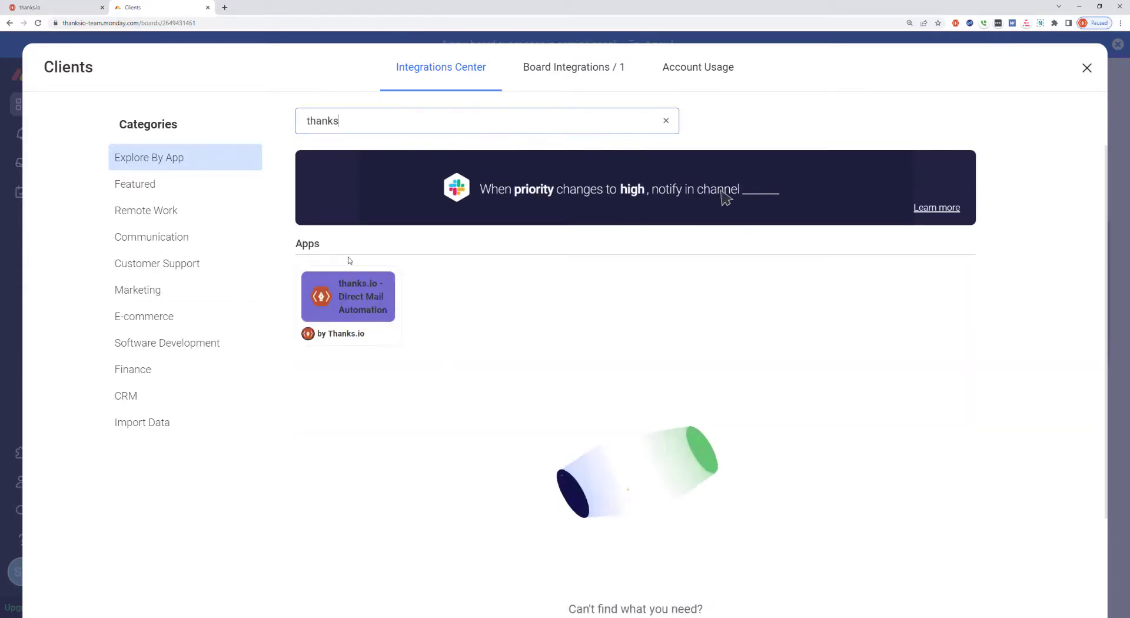
left_click(356, 294)
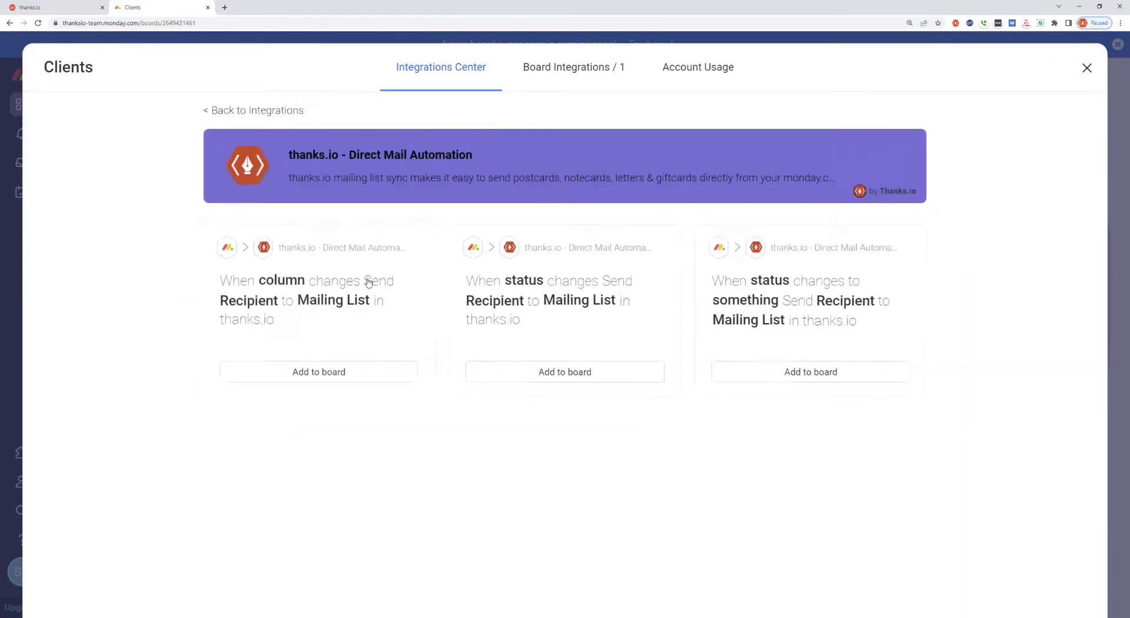
left_click(768, 371)
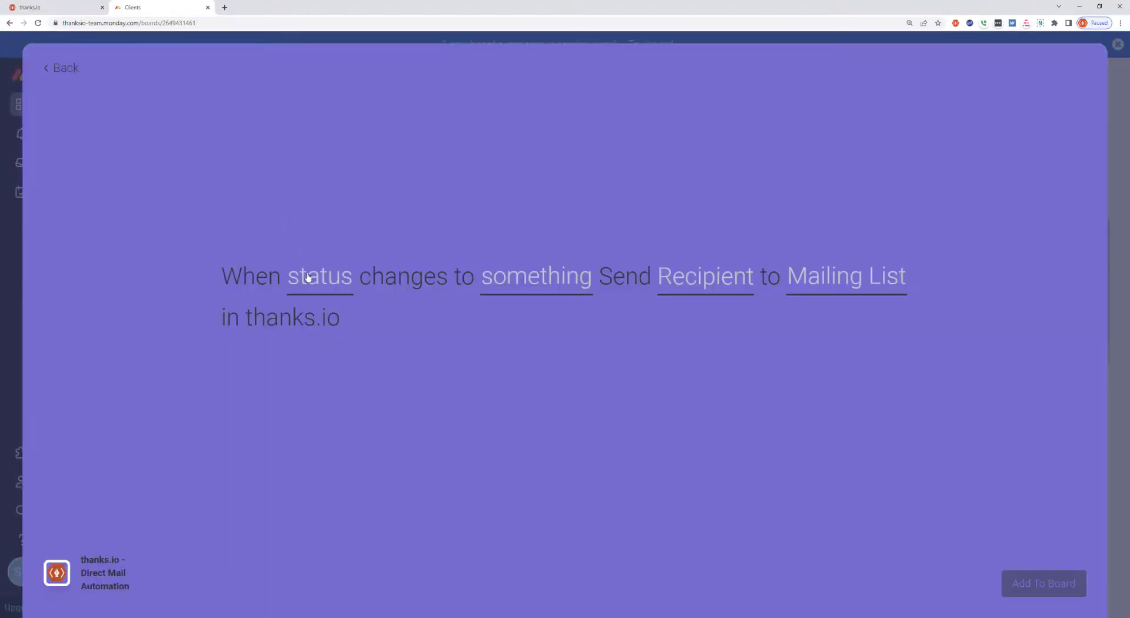
Set the recipe's trigger to the Campaigns status changing to "Mail only"
left_click(318, 276)
left_click(338, 342)
left_click(607, 274)
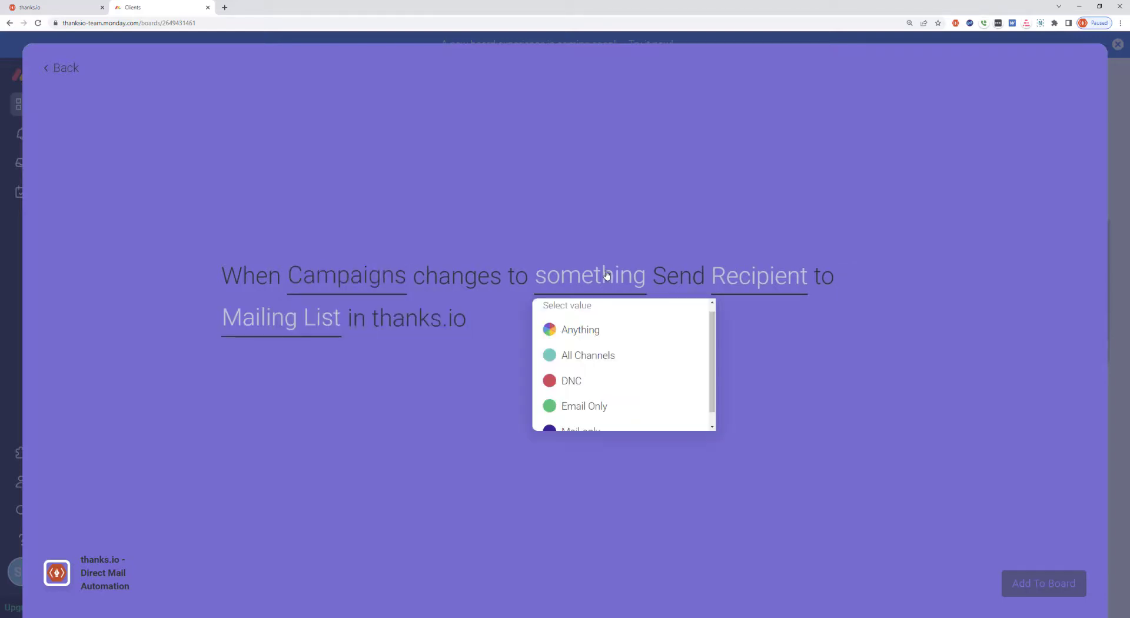
scroll(594, 392, "down", 1)
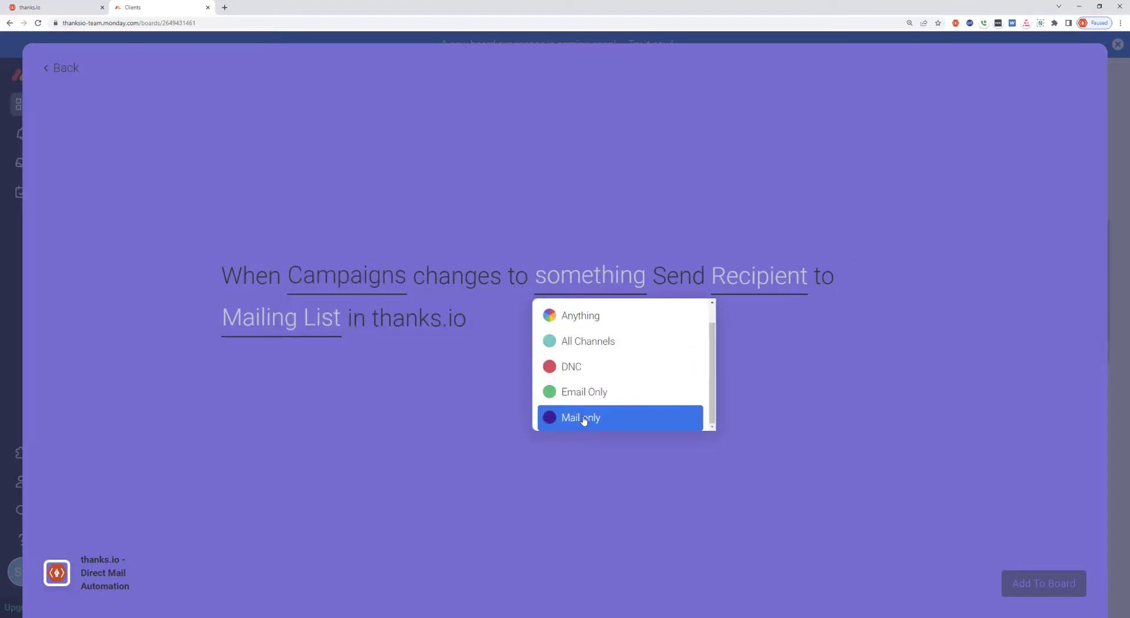
left_click(583, 419)
Open the Recipient field mapping and map Name and Address to the board's Name and Address columns
left_click(732, 273)
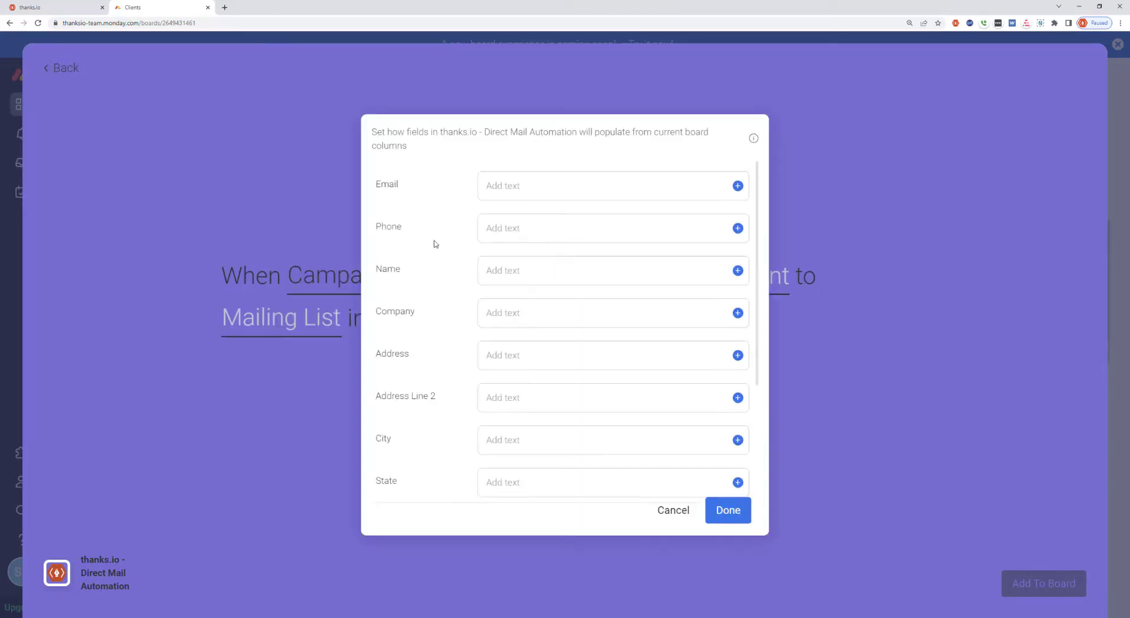
left_click(737, 271)
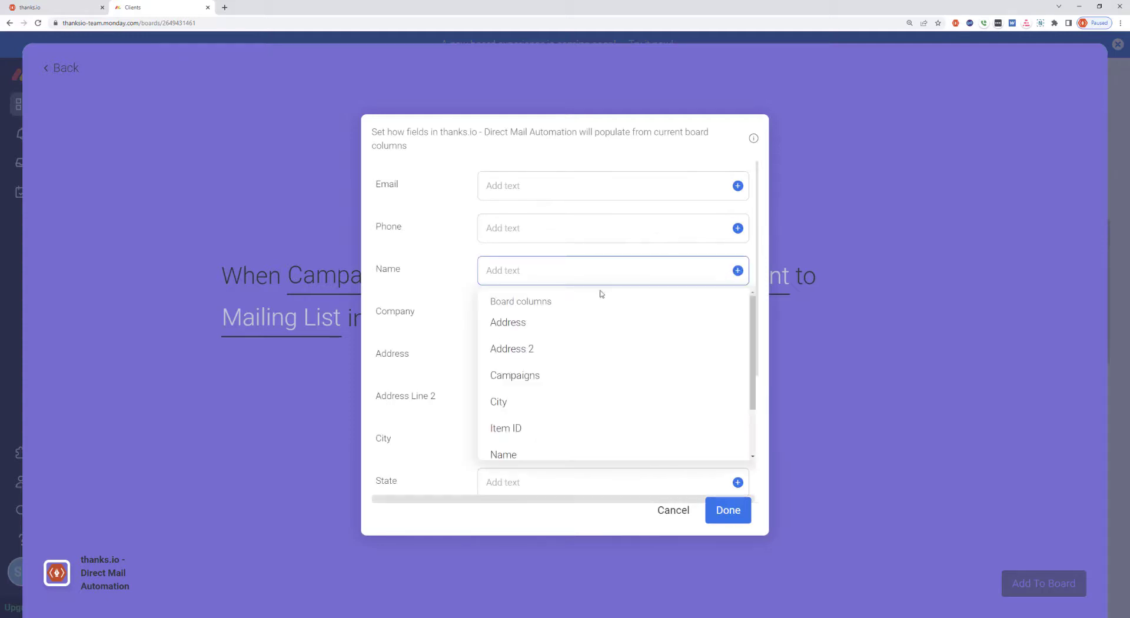
scroll(732, 388, "down", 2)
left_click(732, 388)
left_click(737, 356)
left_click(572, 414)
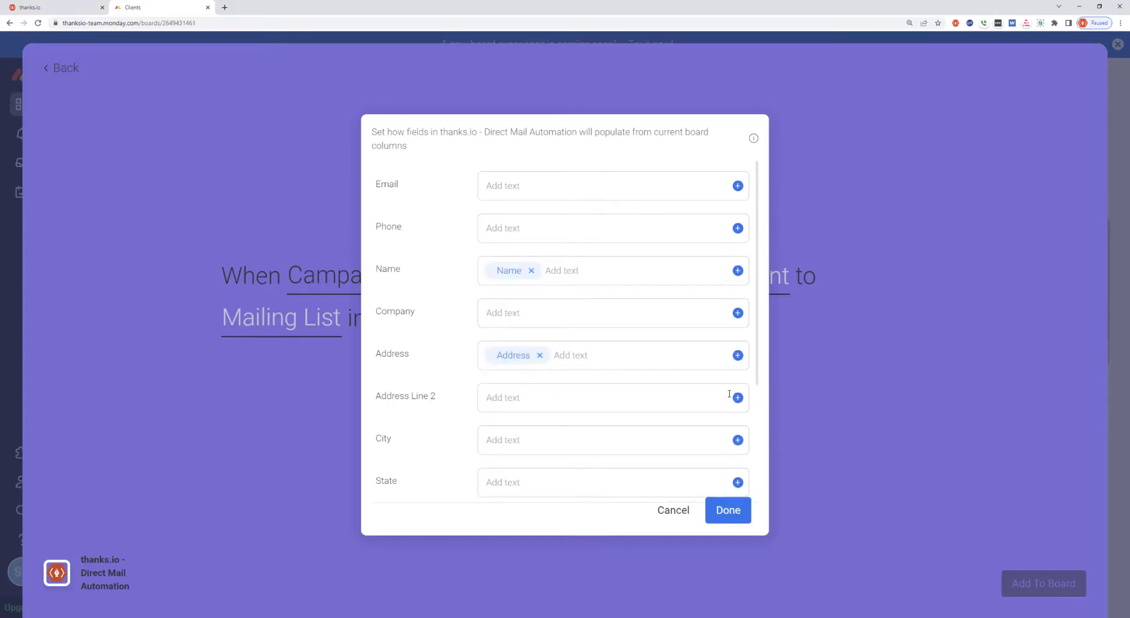
Map the recipient's Address Line 2 to the Address 2 column and City to the City column
left_click(736, 397)
left_click(517, 475)
scroll(530, 383, "down", 3)
left_click(739, 268)
left_click(617, 393)
Map State to the ST column and Postal Code to the Zip column, and confirm the "Mail only" recipe's recipient mapping
left_click(738, 306)
scroll(530, 424, "down", 2)
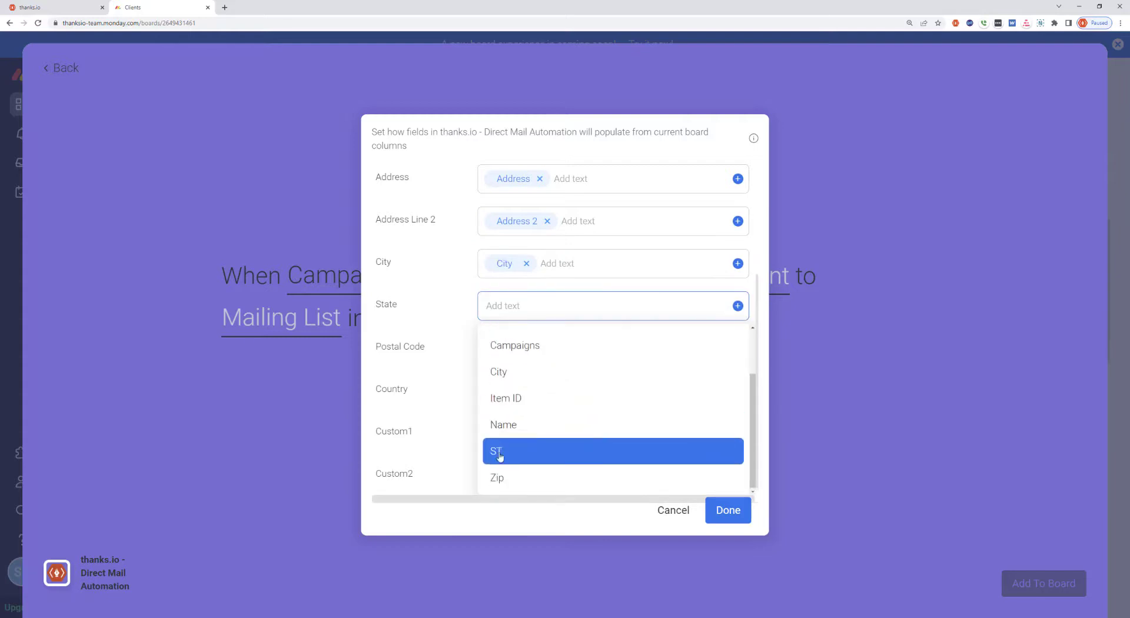
left_click(500, 454)
left_click(738, 348)
scroll(609, 447, "down", 3)
left_click(621, 470)
left_click(728, 509)
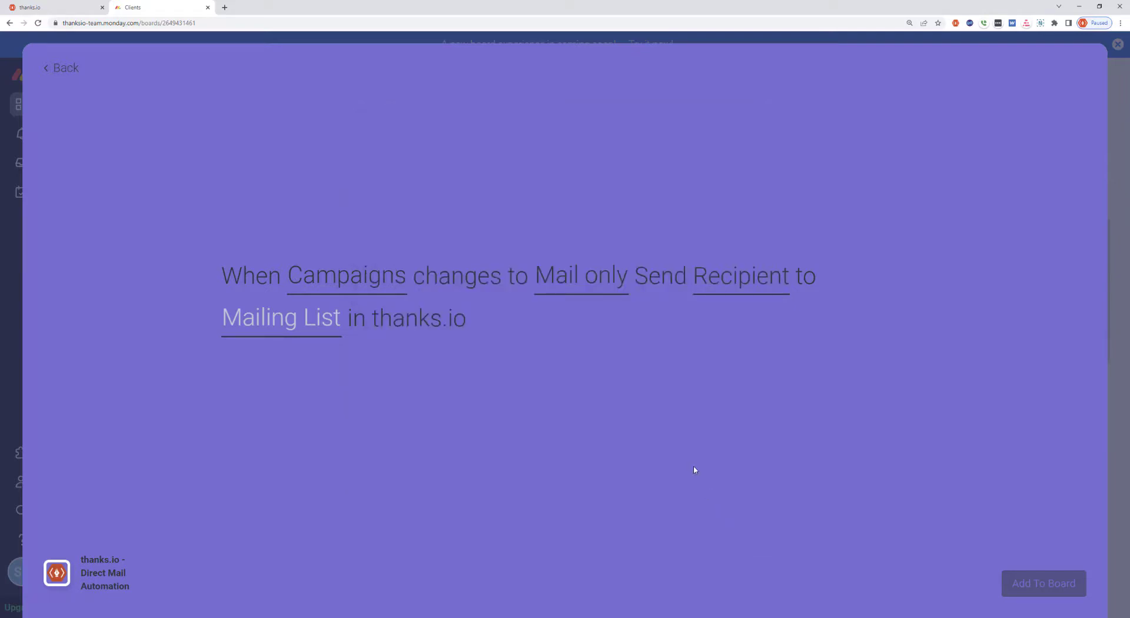
Choose "Thank You Cards" as the mailing list, add the "Mail only" integration to the board and close the integrations window
left_click(325, 330)
left_click(301, 387)
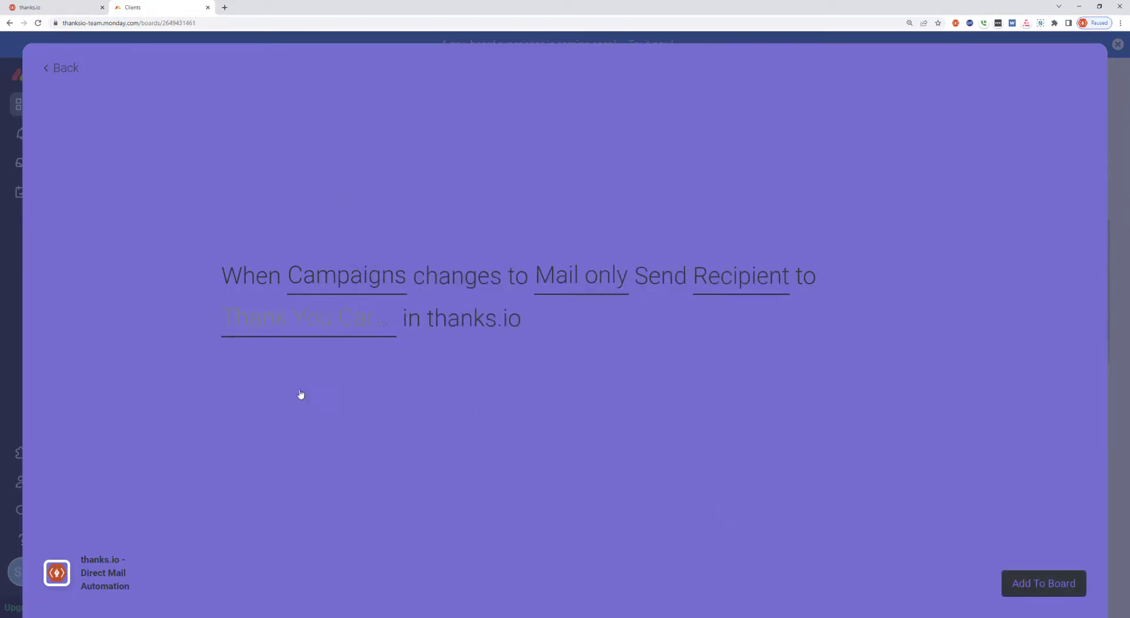
left_click(1025, 582)
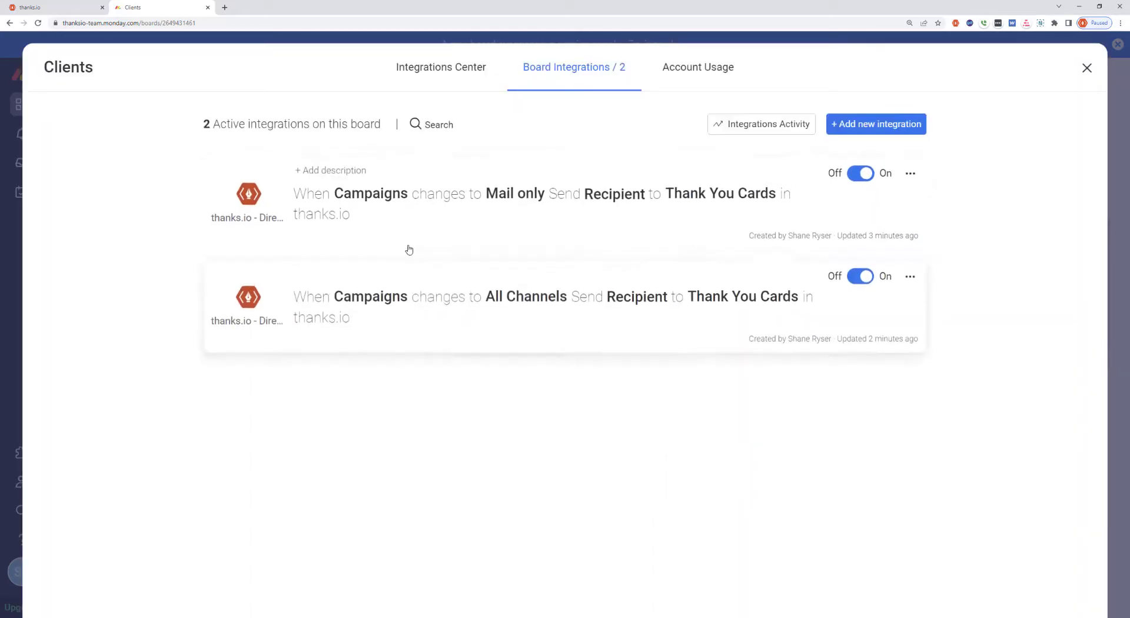
left_click(1087, 68)
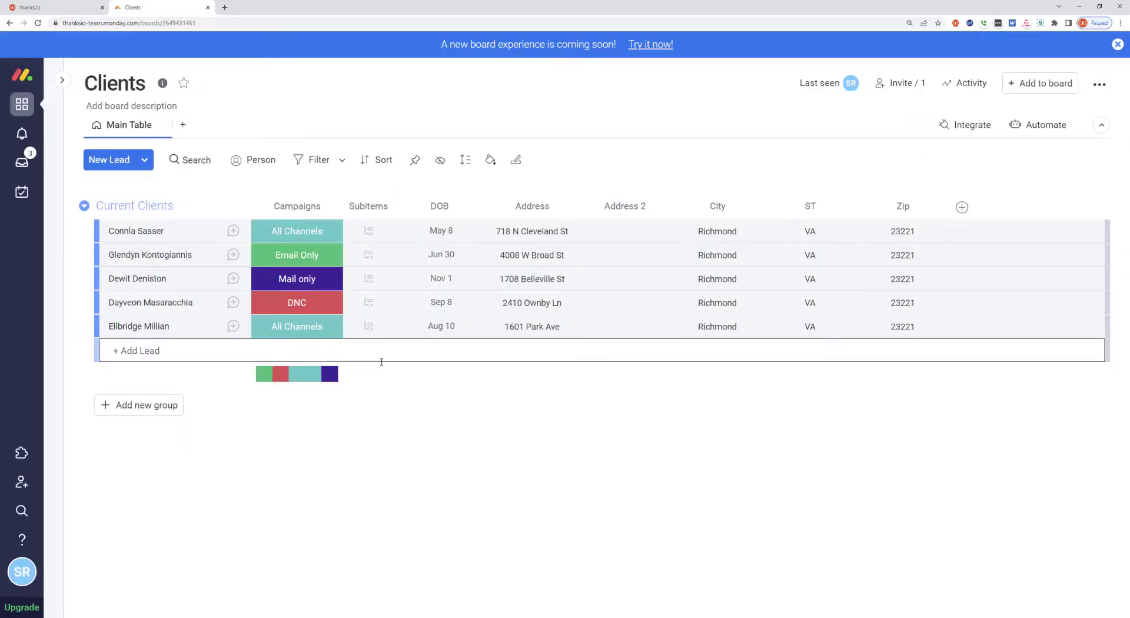
Change the Campaigns status of the second client to "Mail only" and of the fourth client to "All Channels"
left_click(287, 258)
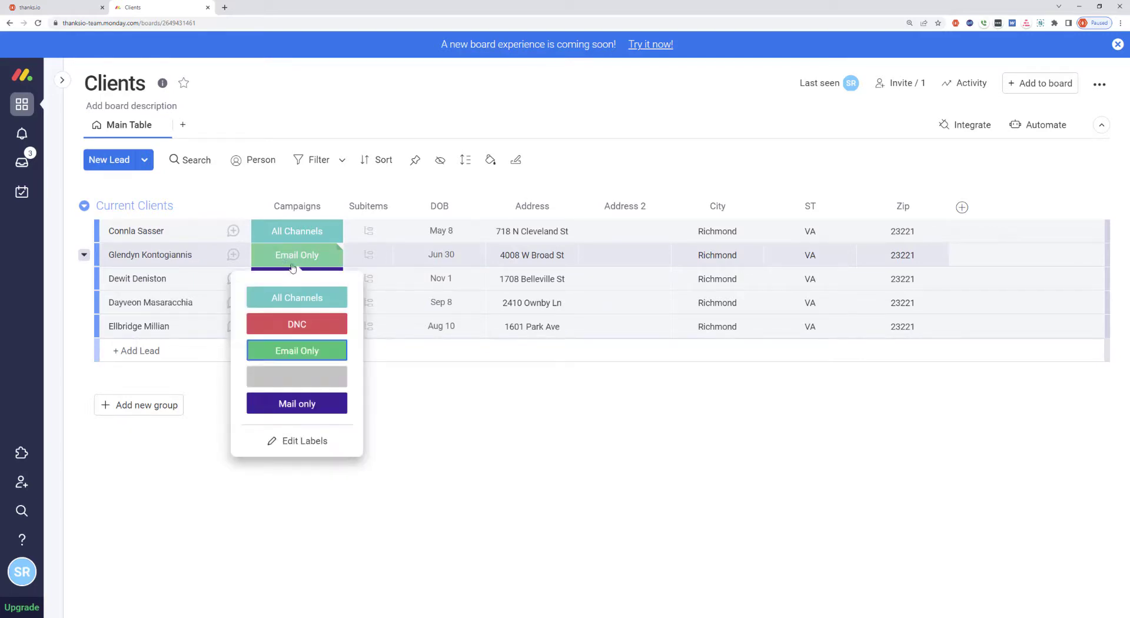
left_click(288, 404)
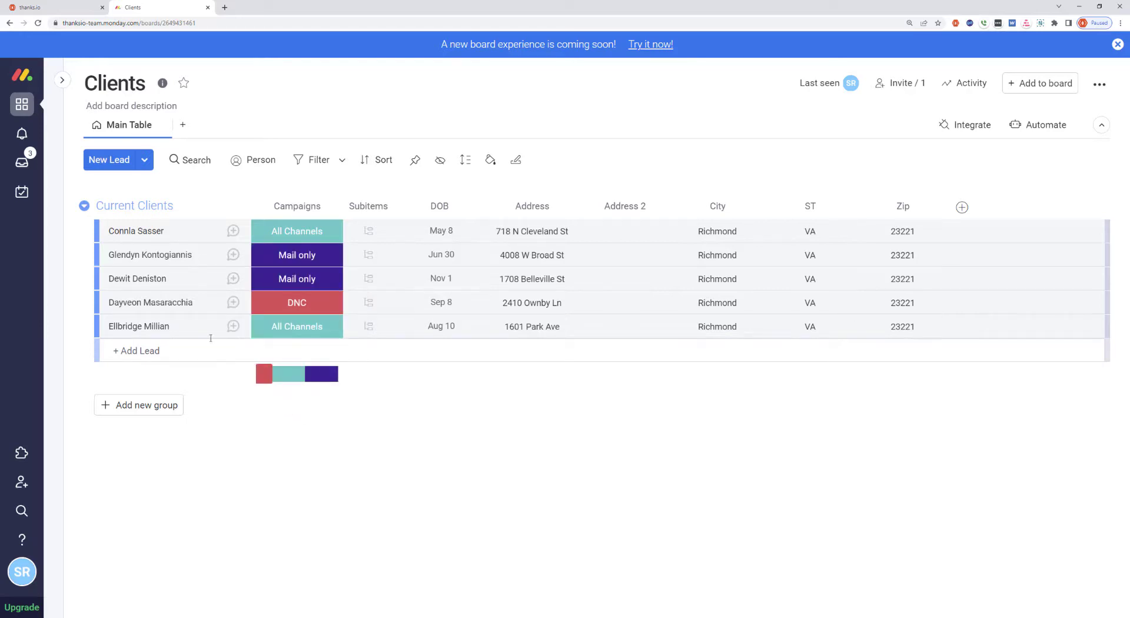
left_click(296, 307)
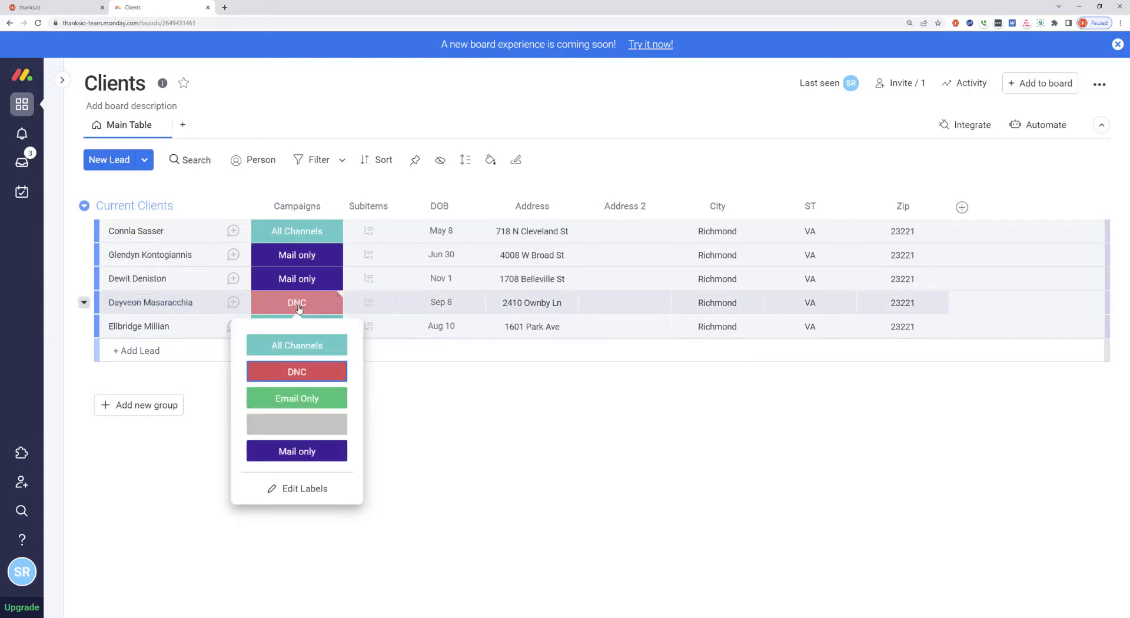
left_click(303, 351)
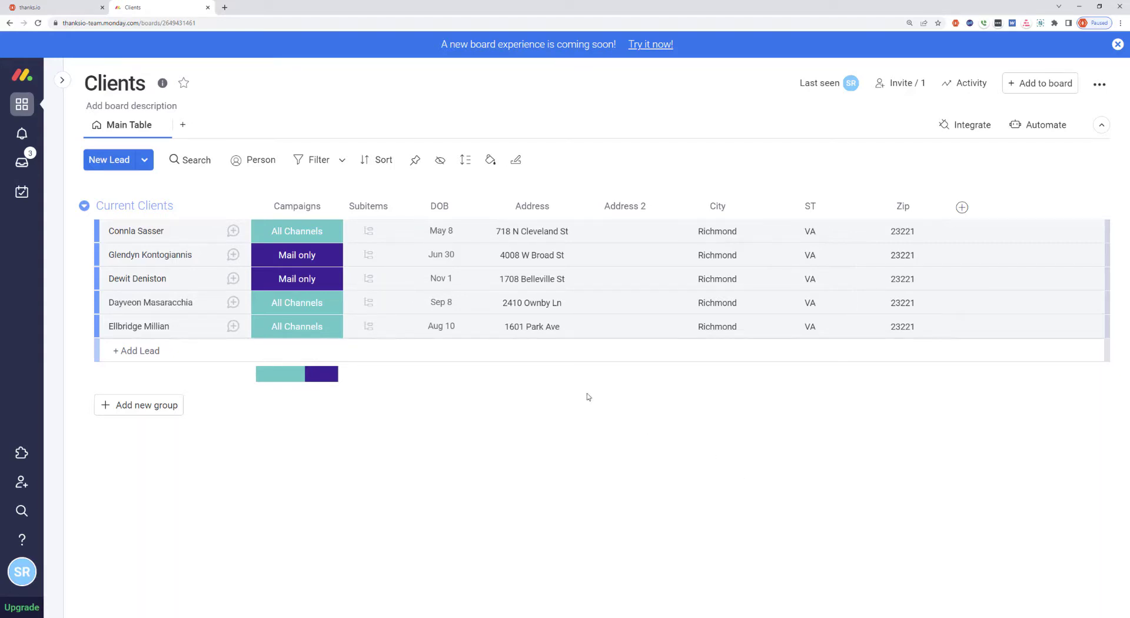
Switch to thanks.io, return to the dashboard and open the Thank You Cards mailing list to check its recipients
left_click(53, 7)
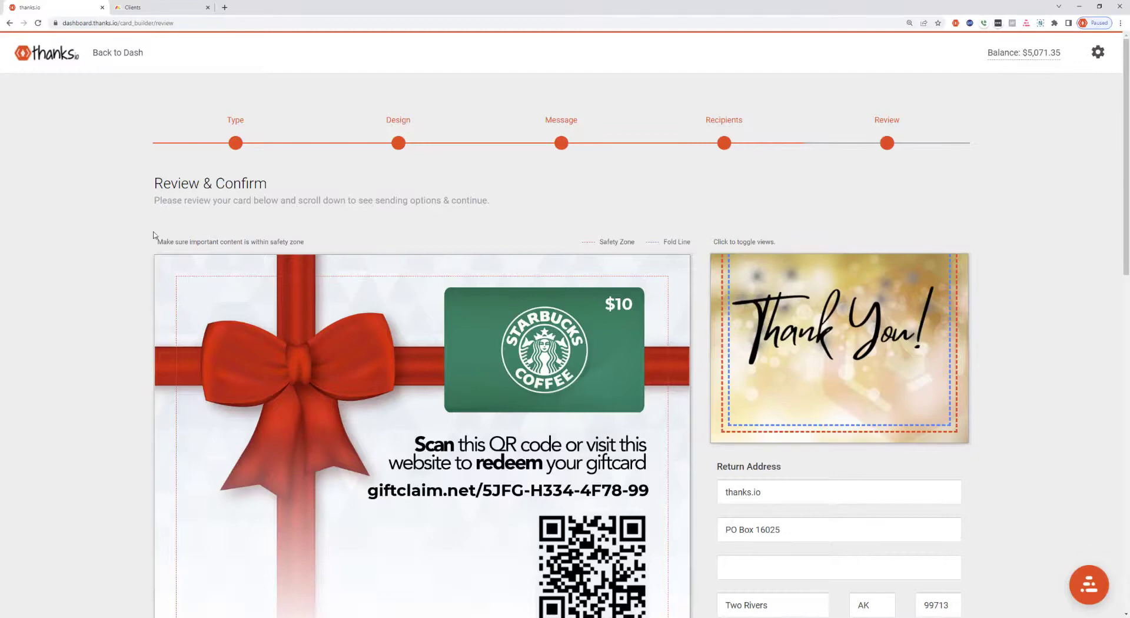
left_click(120, 58)
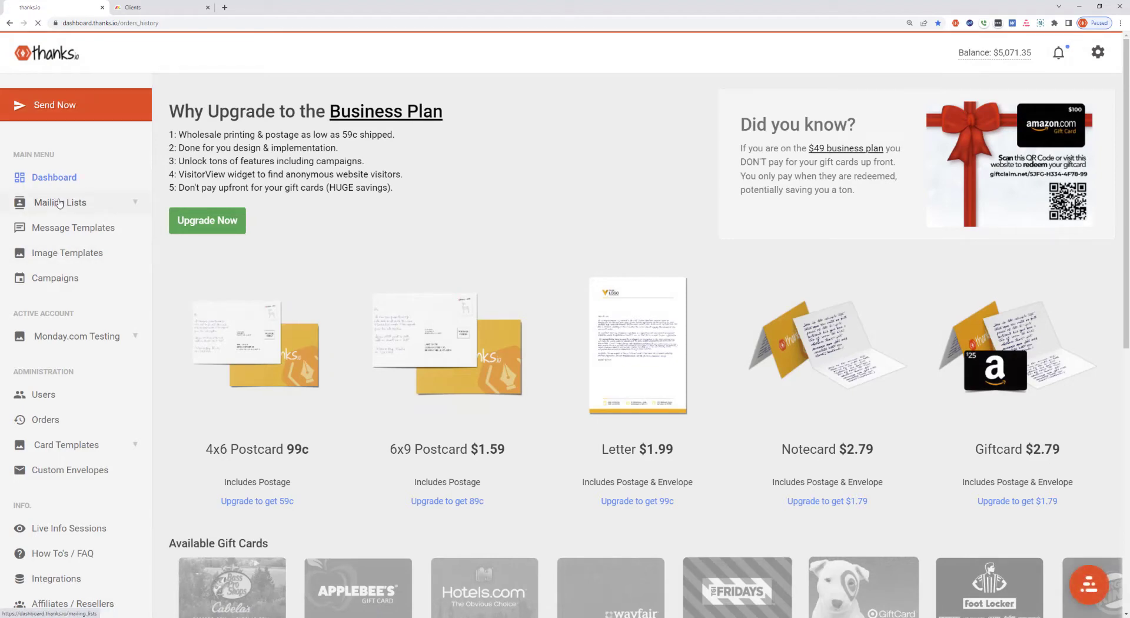
left_click(59, 203)
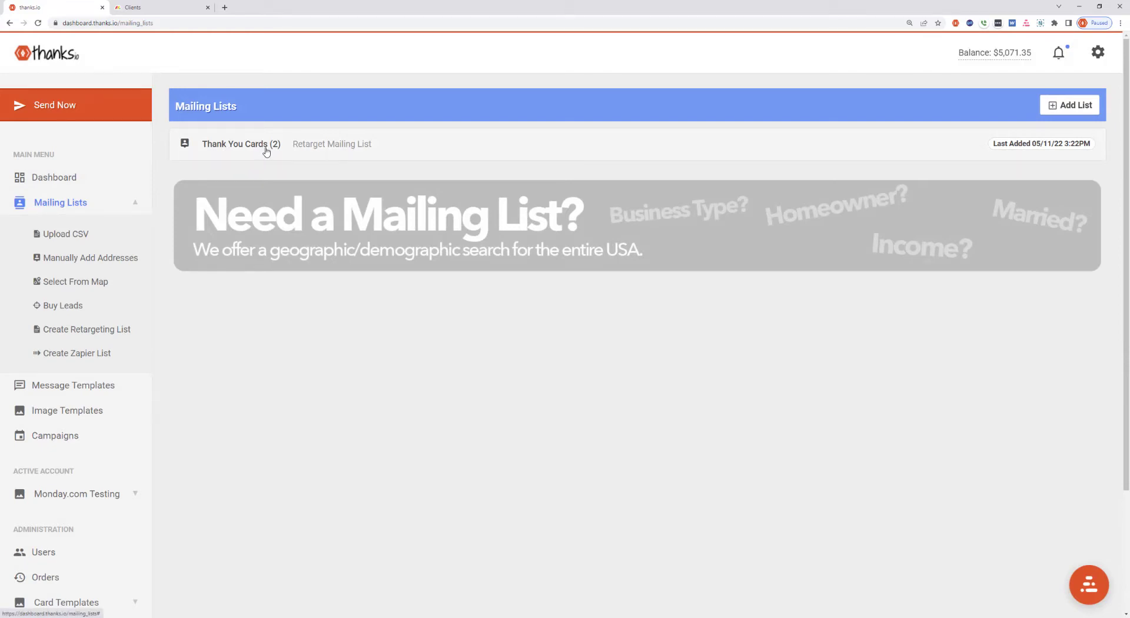
left_click(265, 148)
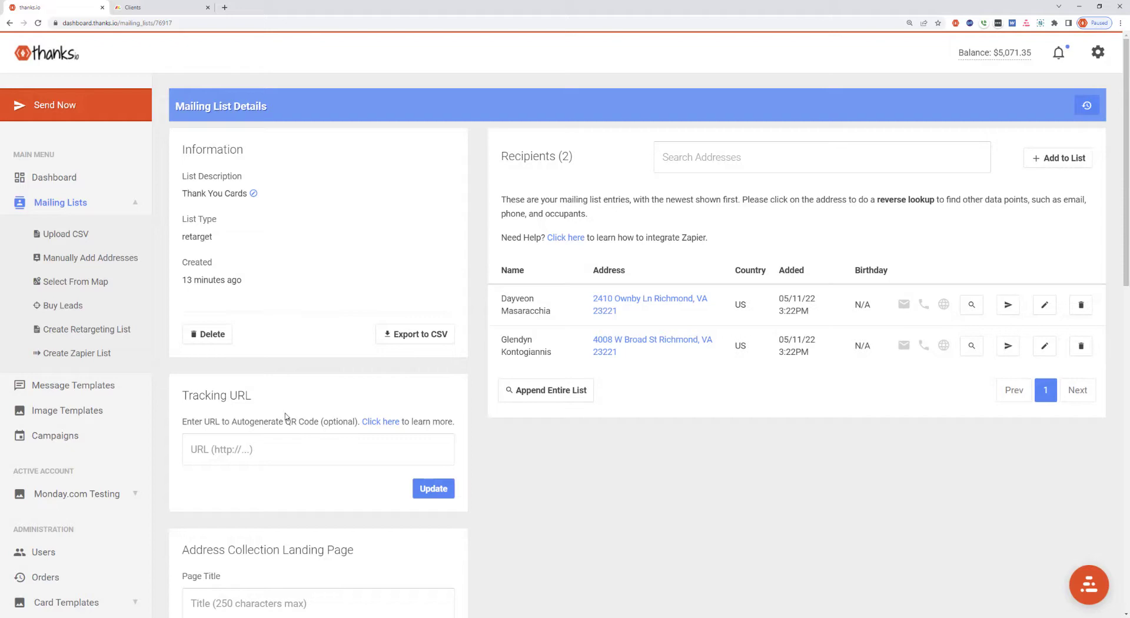
Open the campaigns overview and review the Thank You Cards campaign's type, templates and status
left_click(101, 436)
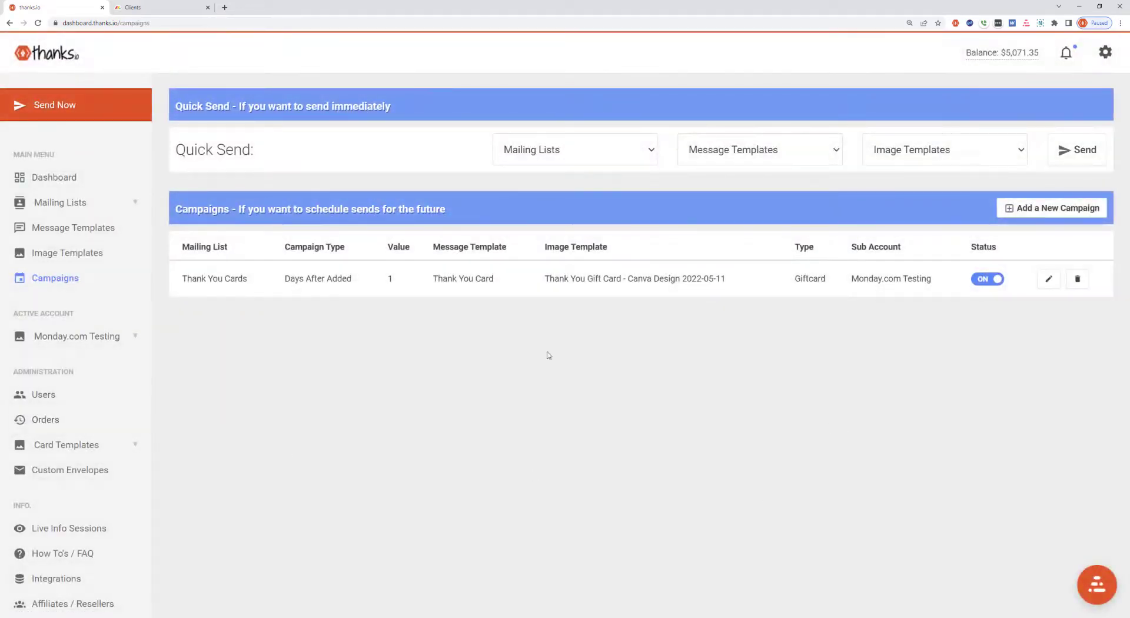
left_click_drag(341, 270, 840, 292)
left_click(806, 382)
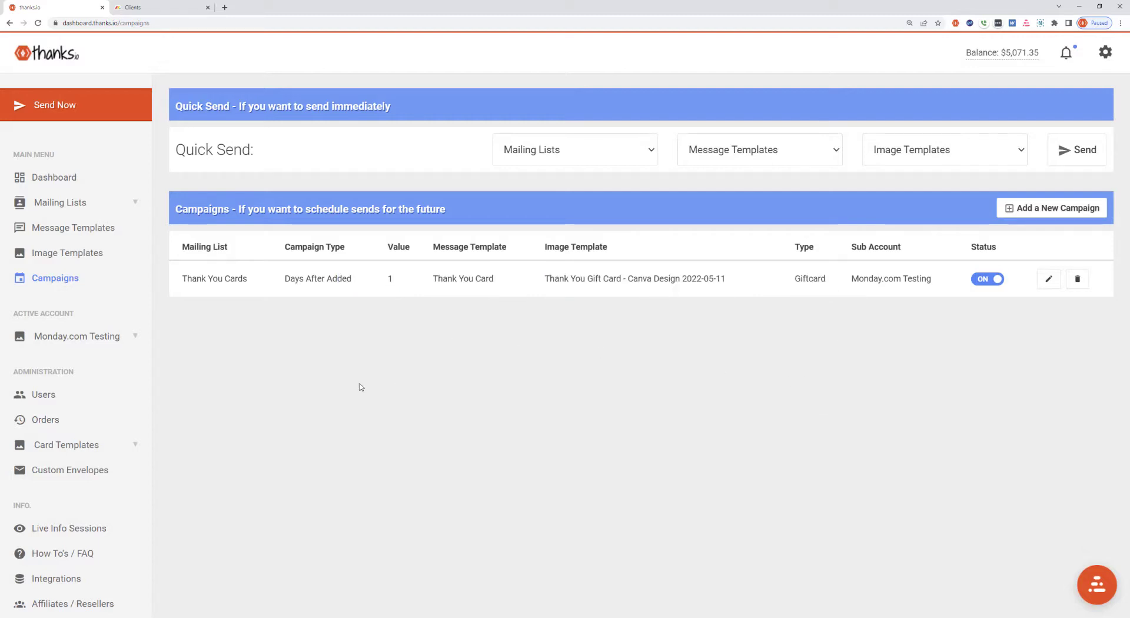